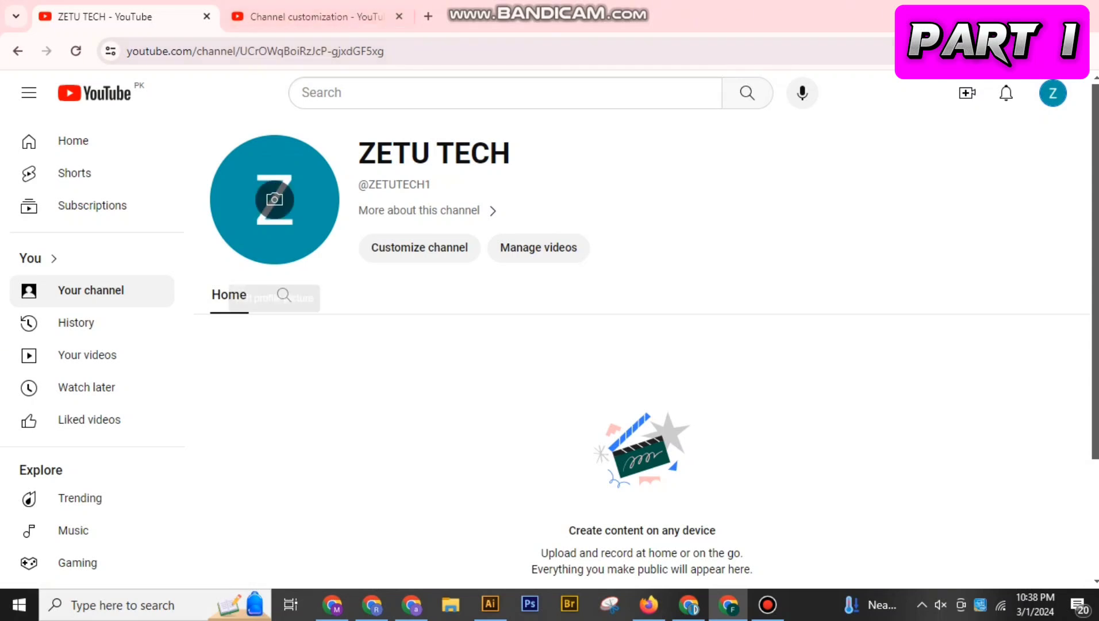
Open the channel's customization page and examine the branding options for the profile picture, banner image and video watermark
{"action": "left_click", "coordinate": [420, 248]}
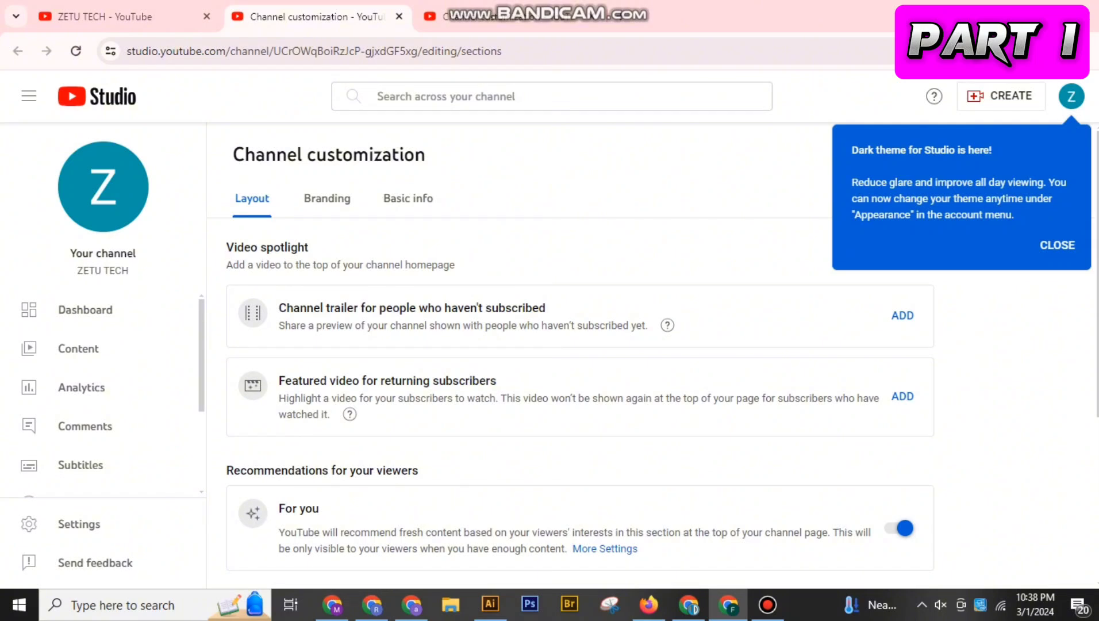
{"action": "left_click", "coordinate": [408, 198]}
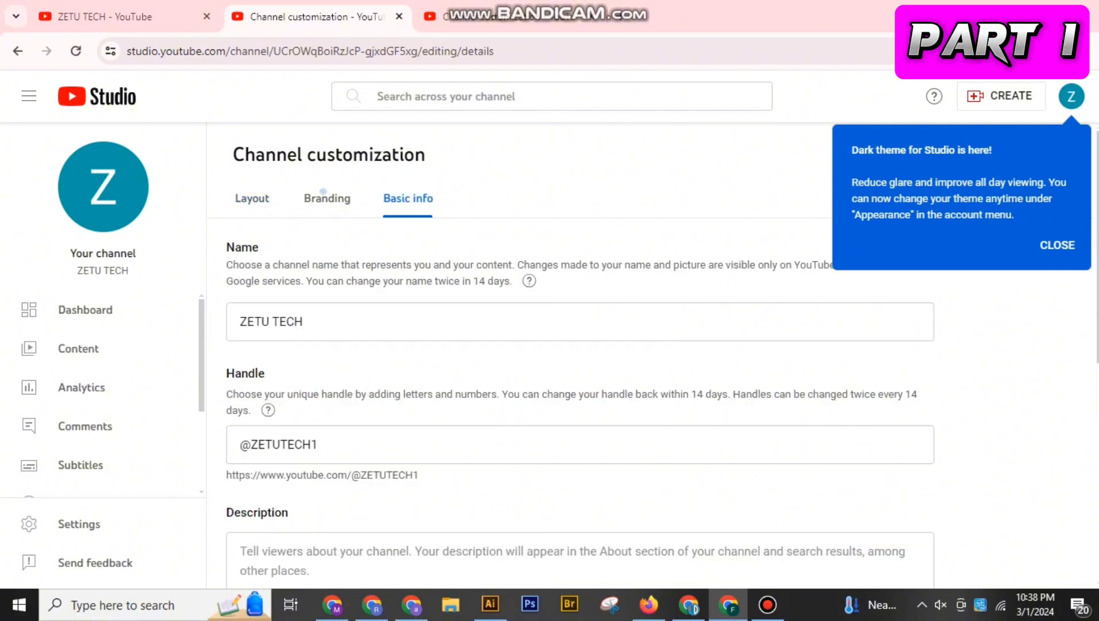
{"action": "left_click", "coordinate": [325, 193]}
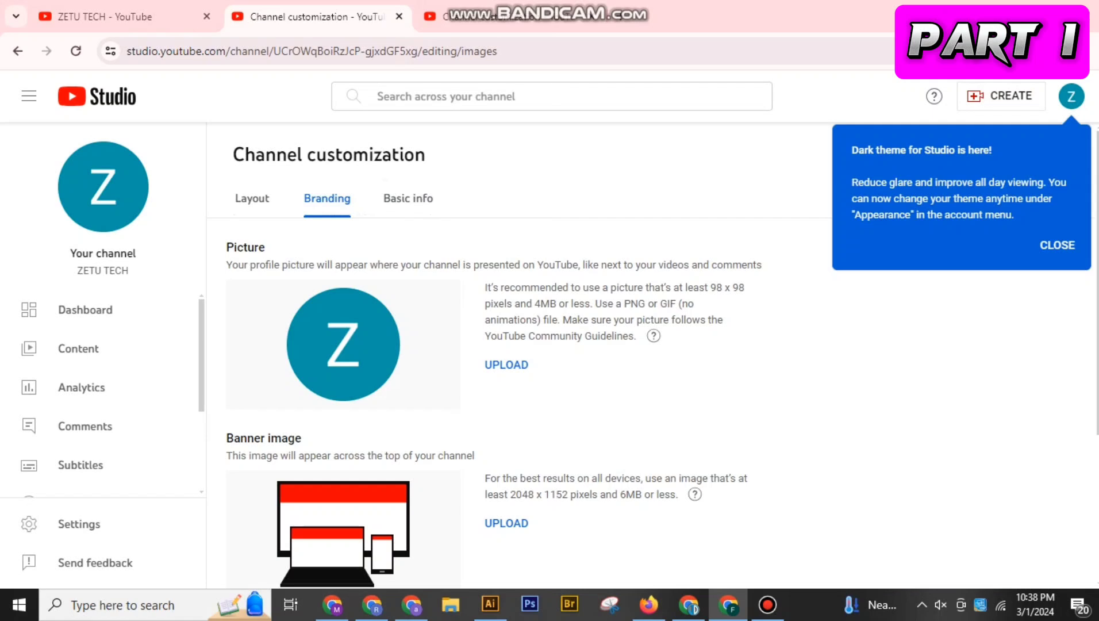
{"action": "scroll", "coordinate": [518, 357], "scroll_direction": "down", "scroll_amount": 1}
{"action": "scroll", "coordinate": [518, 357], "scroll_direction": "down", "scroll_amount": 3}
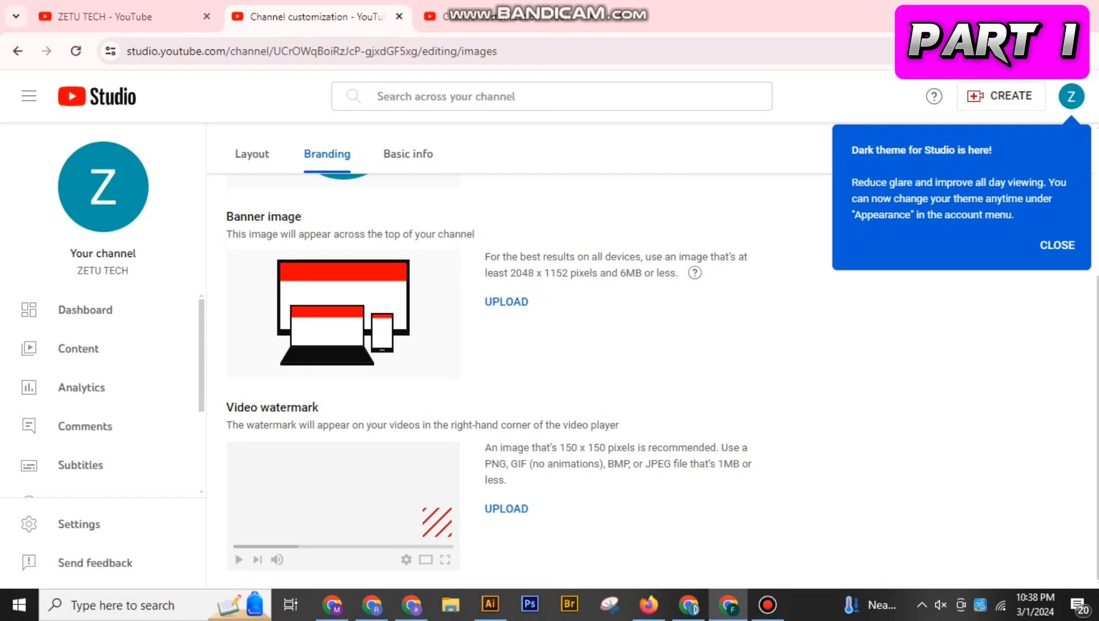
{"action": "scroll", "coordinate": [517, 356], "scroll_direction": "up", "scroll_amount": 1}
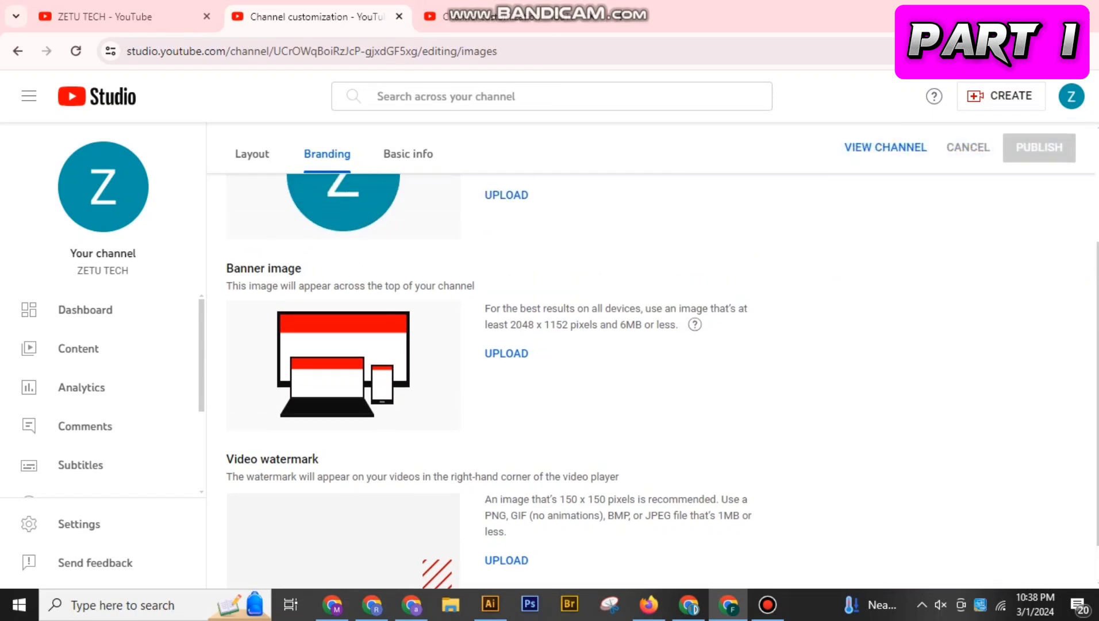
{"action": "scroll", "coordinate": [517, 357], "scroll_direction": "up", "scroll_amount": 2}
Examine the channel's basic info fields and its homepage layout options
{"action": "left_click", "coordinate": [408, 165]}
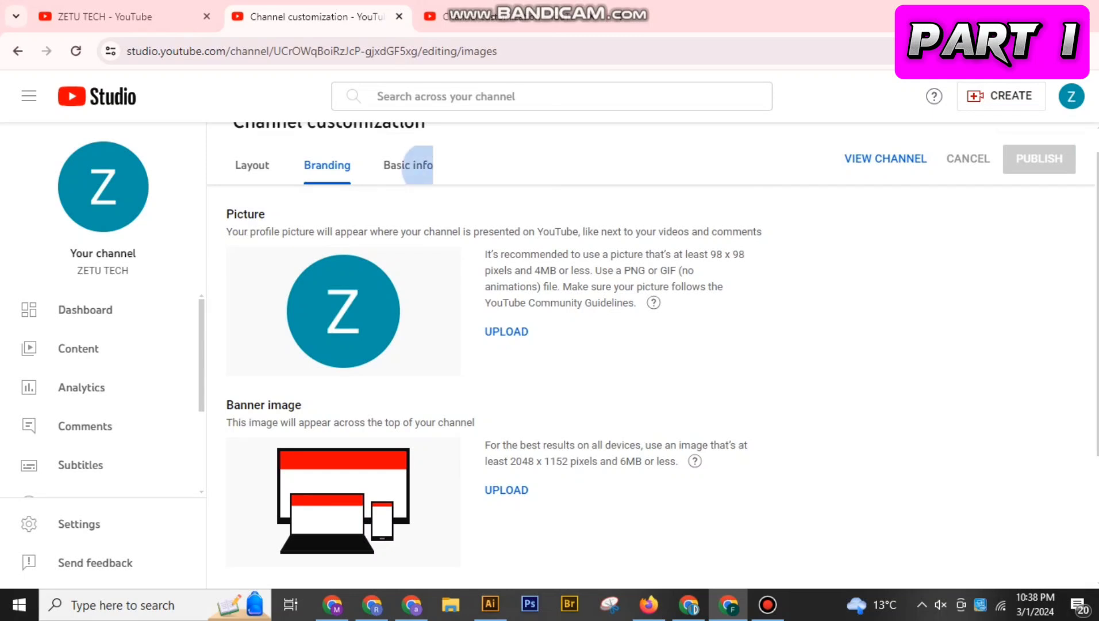
{"action": "scroll", "coordinate": [580, 373], "scroll_direction": "down", "scroll_amount": 1}
{"action": "left_click", "coordinate": [580, 500]}
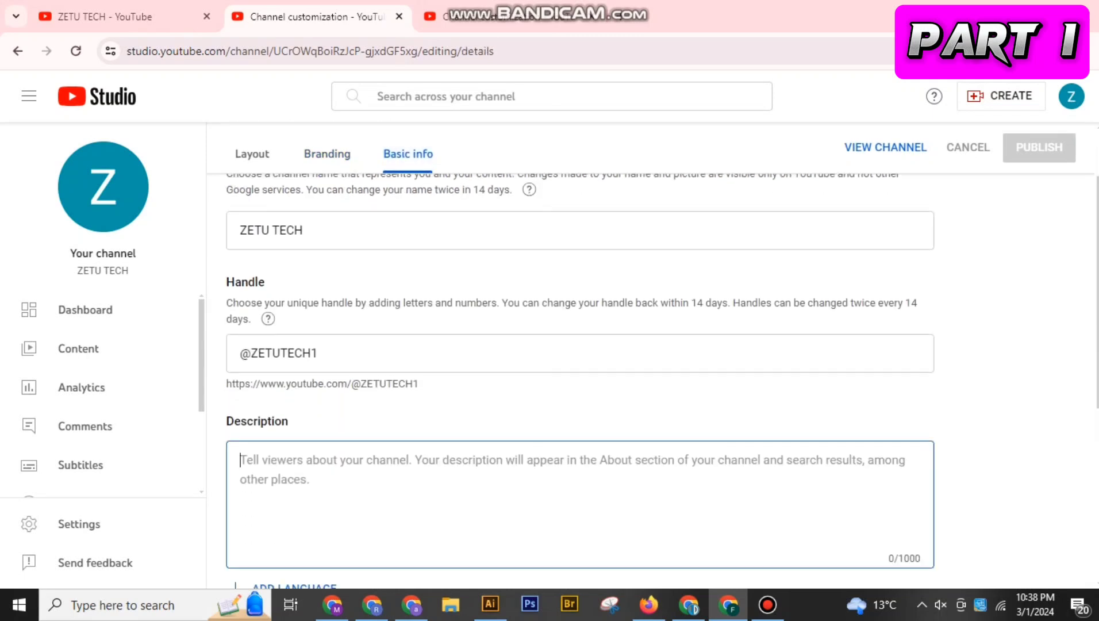
{"action": "scroll", "coordinate": [580, 356], "scroll_direction": "up", "scroll_amount": 2}
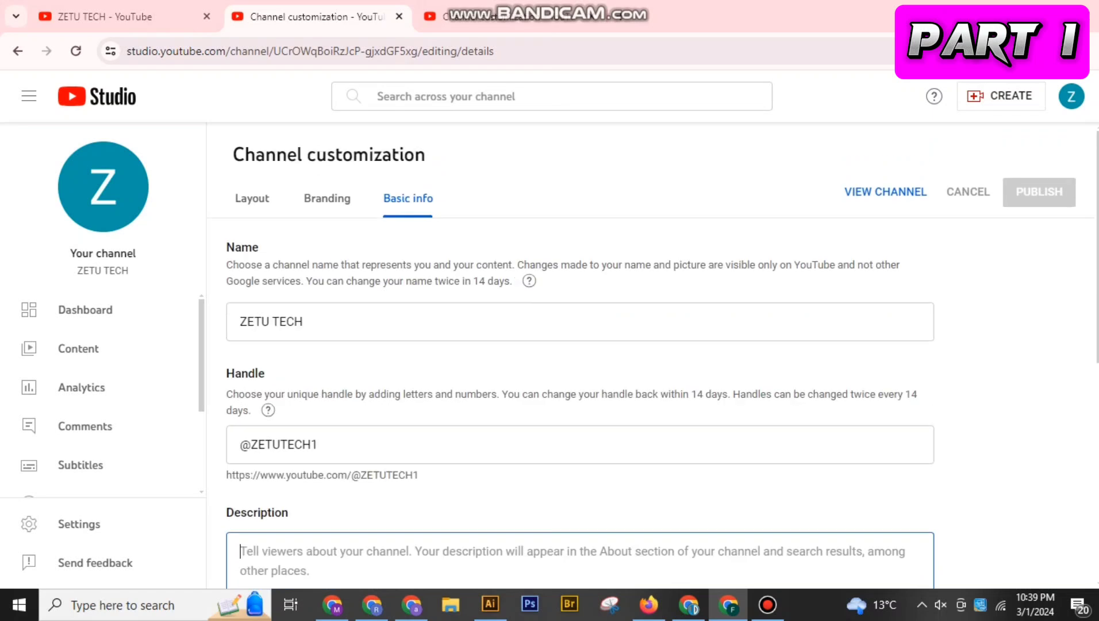
{"action": "left_click", "coordinate": [252, 198]}
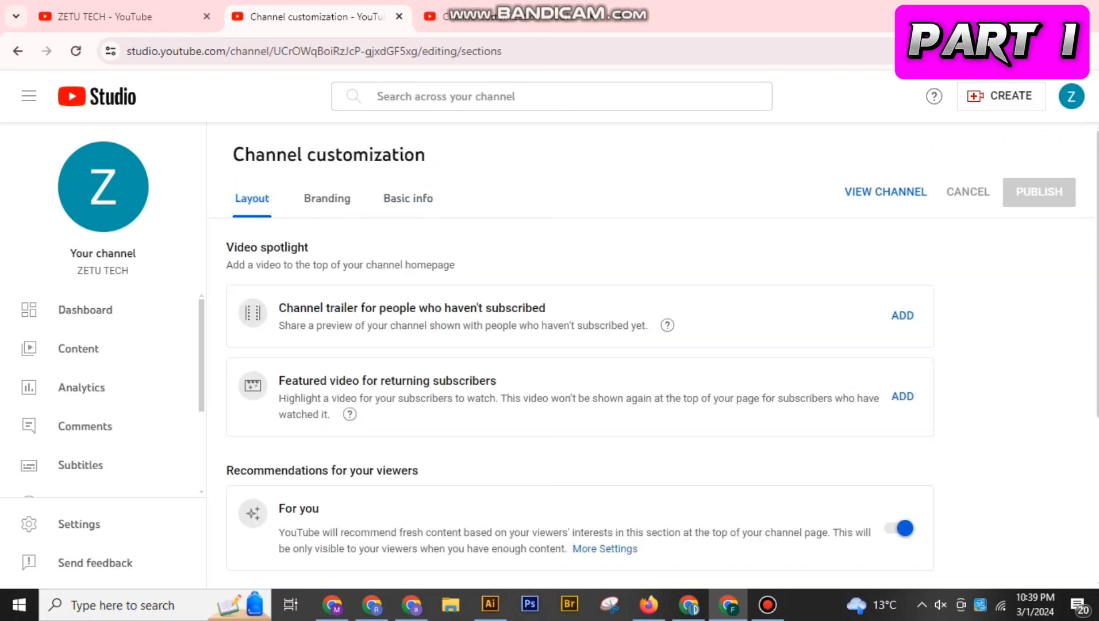
{"action": "scroll", "coordinate": [580, 356], "scroll_direction": "down", "scroll_amount": 1}
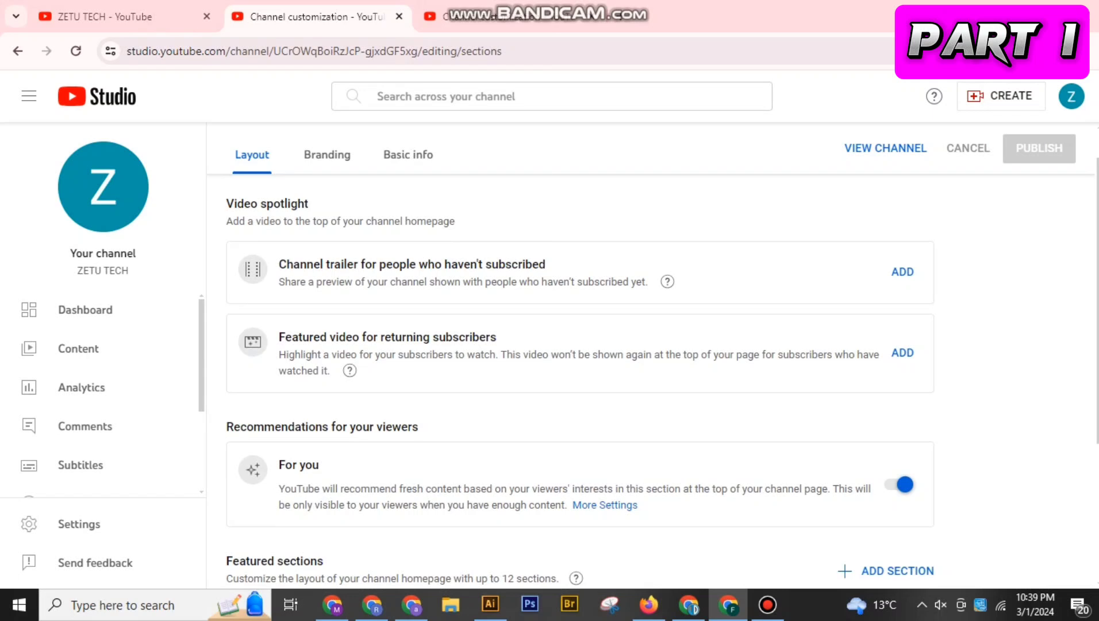
{"action": "scroll", "coordinate": [580, 356], "scroll_direction": "down", "scroll_amount": 1}
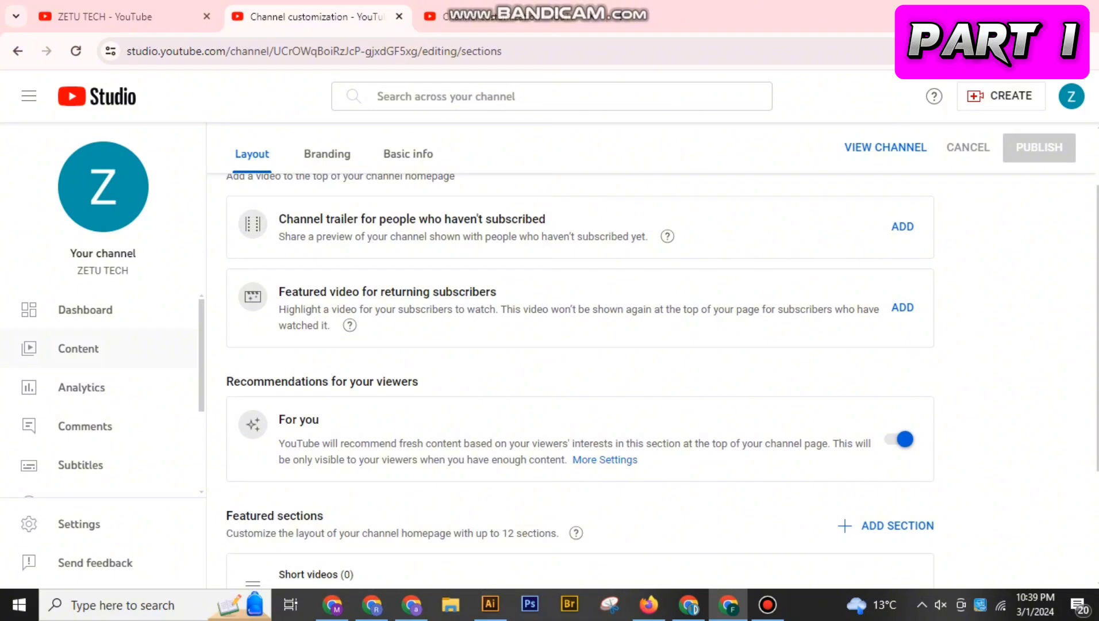
Open the channel's Earn page and examine the requirements for joining the YouTube Partner Program
{"action": "scroll", "coordinate": [102, 394], "scroll_direction": "down", "scroll_amount": 2}
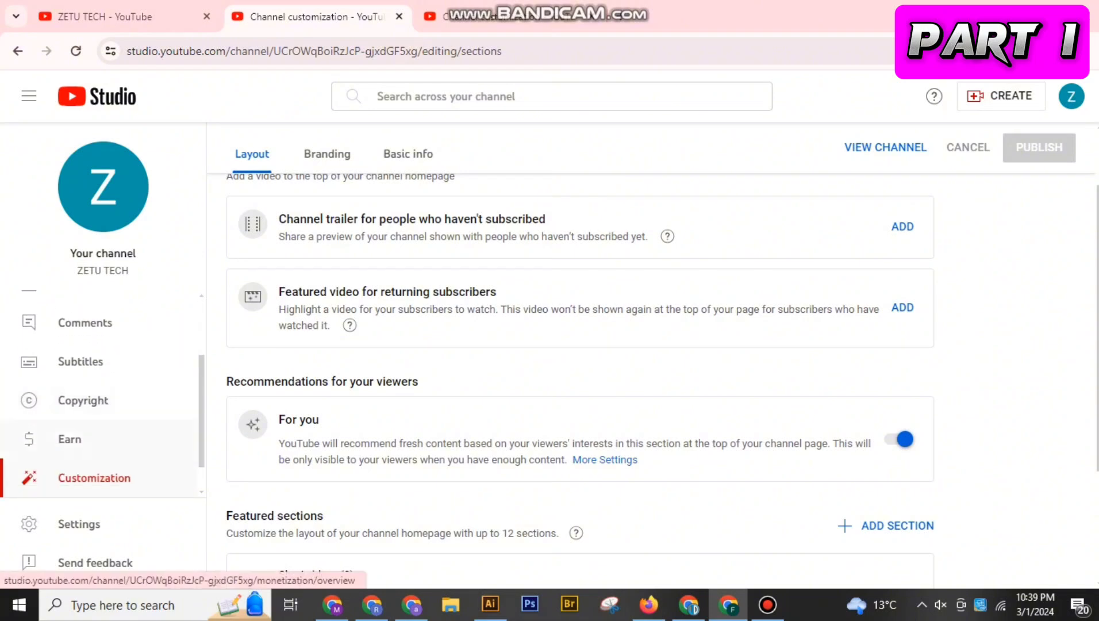
{"action": "left_click", "coordinate": [69, 438]}
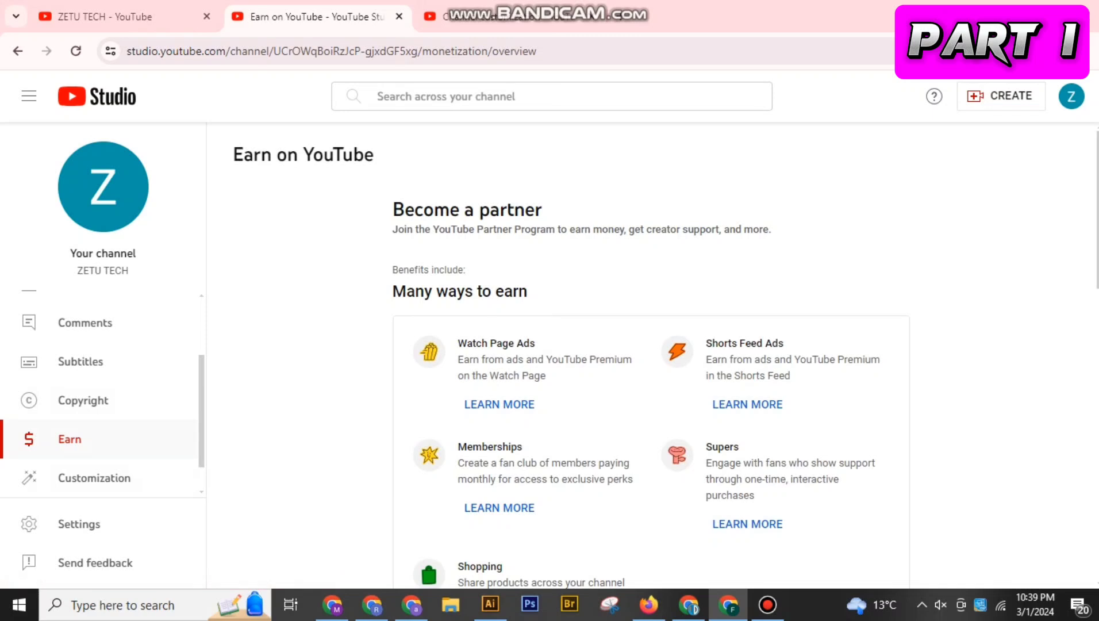
{"action": "scroll", "coordinate": [572, 356], "scroll_direction": "down", "scroll_amount": 10}
{"action": "scroll", "coordinate": [651, 357], "scroll_direction": "down", "scroll_amount": 3}
{"action": "scroll", "coordinate": [652, 357], "scroll_direction": "up", "scroll_amount": 2}
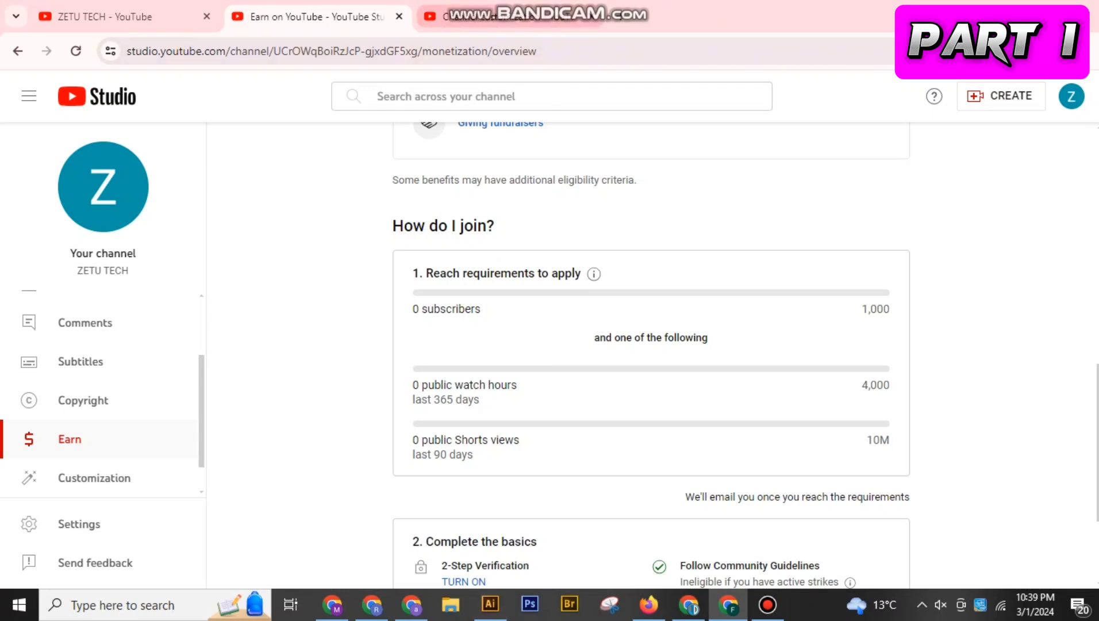
Copy the channel name ZETU TECH from the basic info and paste it into the ZT logo document in Illustrator
{"action": "left_click", "coordinate": [509, 16]}
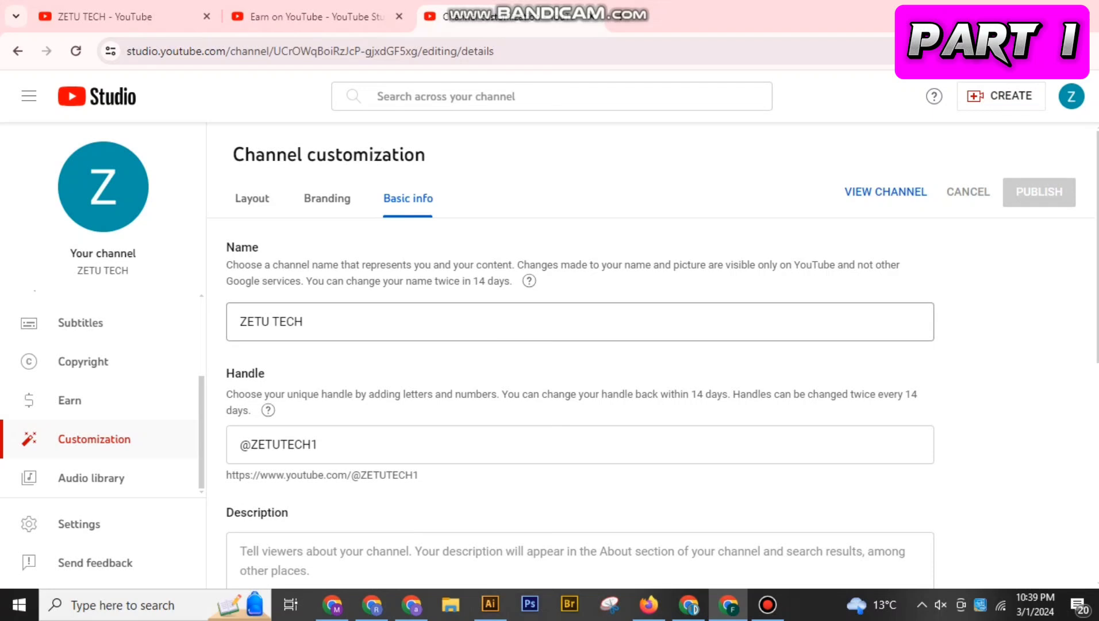
{"action": "triple_click", "coordinate": [290, 322]}
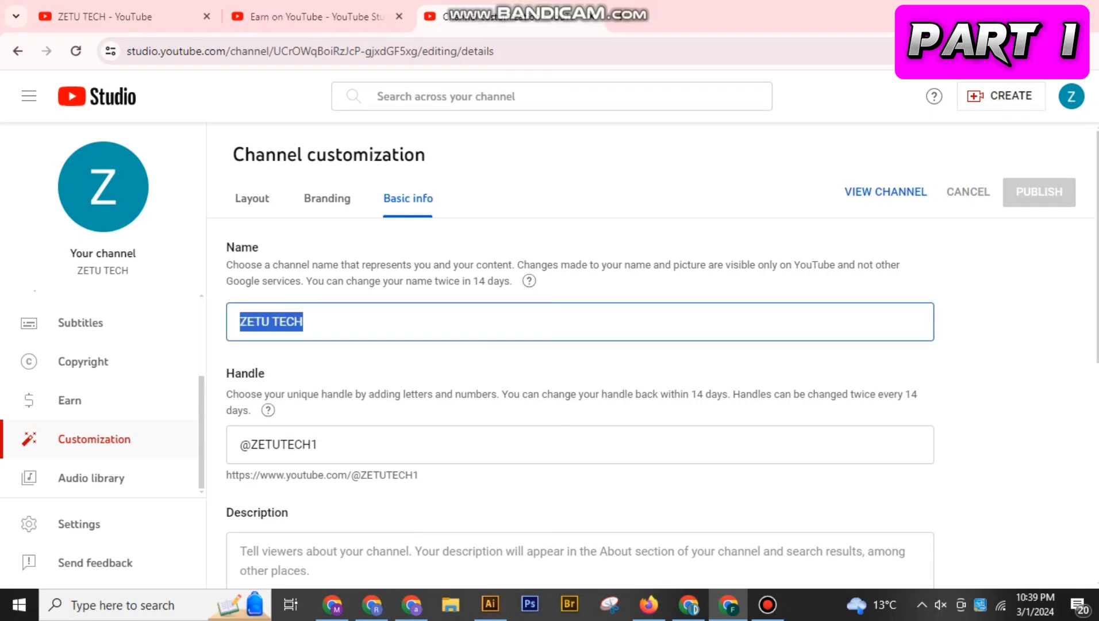
{"action": "left_click", "coordinate": [490, 604]}
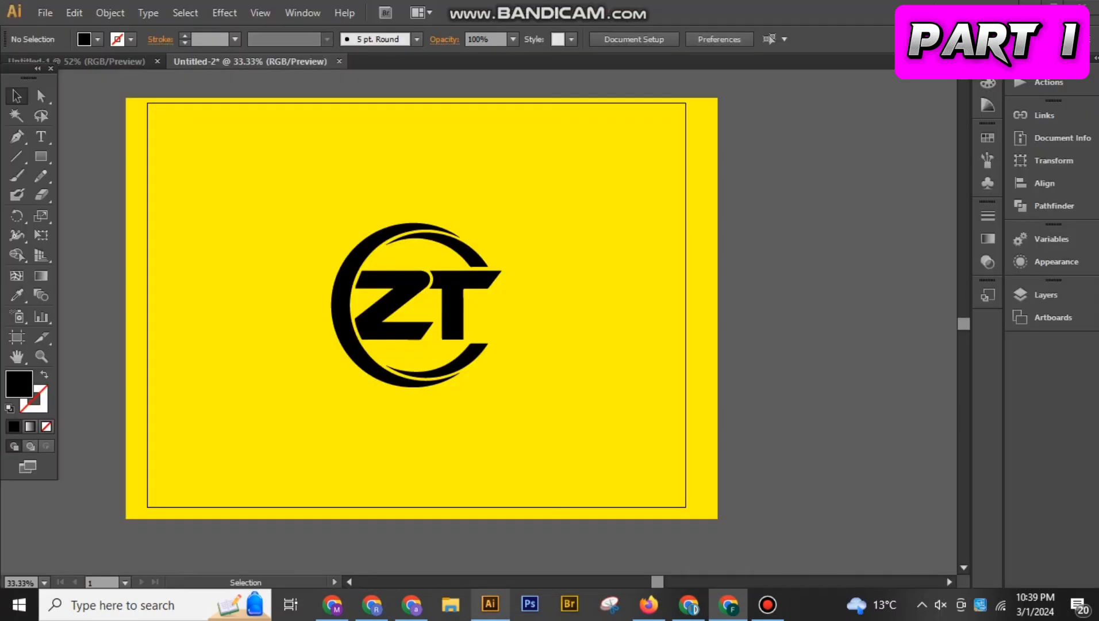
{"action": "double_click", "coordinate": [477, 250]}
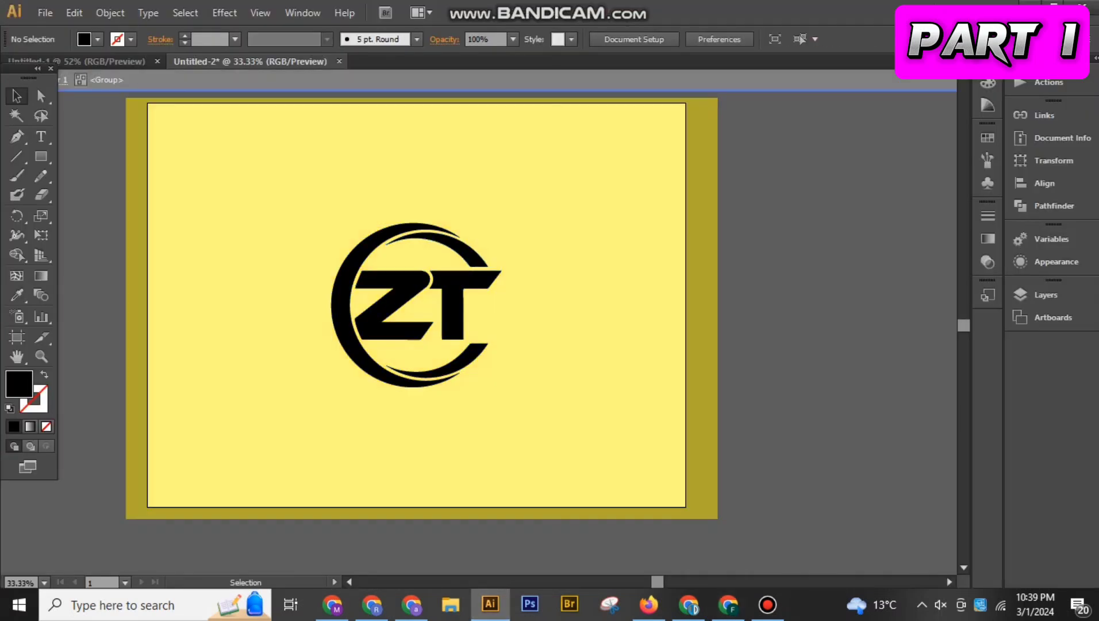
{"action": "key", "text": "Escape"}
{"action": "key", "text": "ctrl+v"}
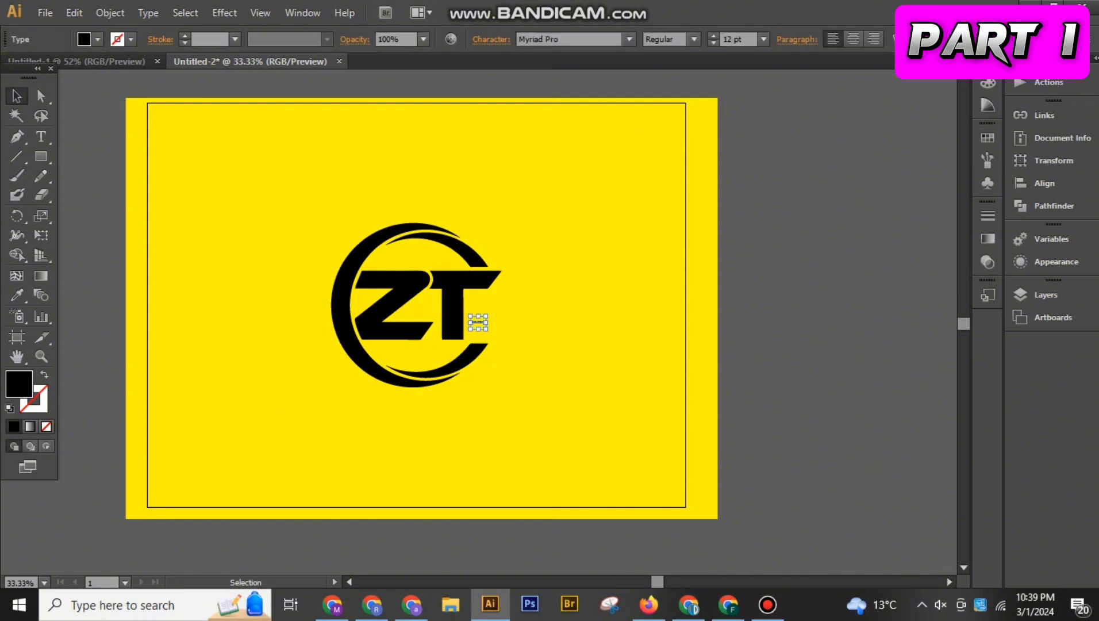
Enlarge the ZETU TECH text to 240 pt beneath the ZT emblem and nudge the emblem up to leave a gap
{"action": "left_click_drag", "start_coordinate": [486, 329], "coordinate": [660, 449]}
{"action": "left_click_drag", "start_coordinate": [454, 322], "coordinate": [395, 416]}
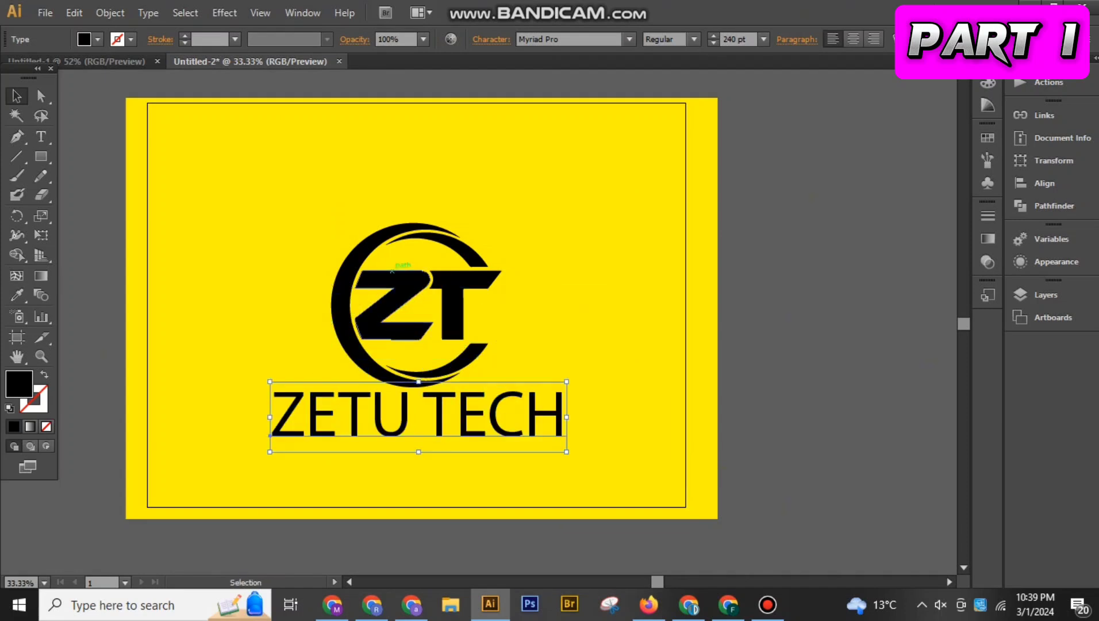
{"action": "left_click", "coordinate": [392, 272]}
{"action": "key", "text": "shift+Up"}
{"action": "key", "text": "shift+Up"}
{"action": "key", "text": "shift+Up"}
{"action": "key", "text": "shift+Up"}
{"action": "key", "text": "shift+Up"}
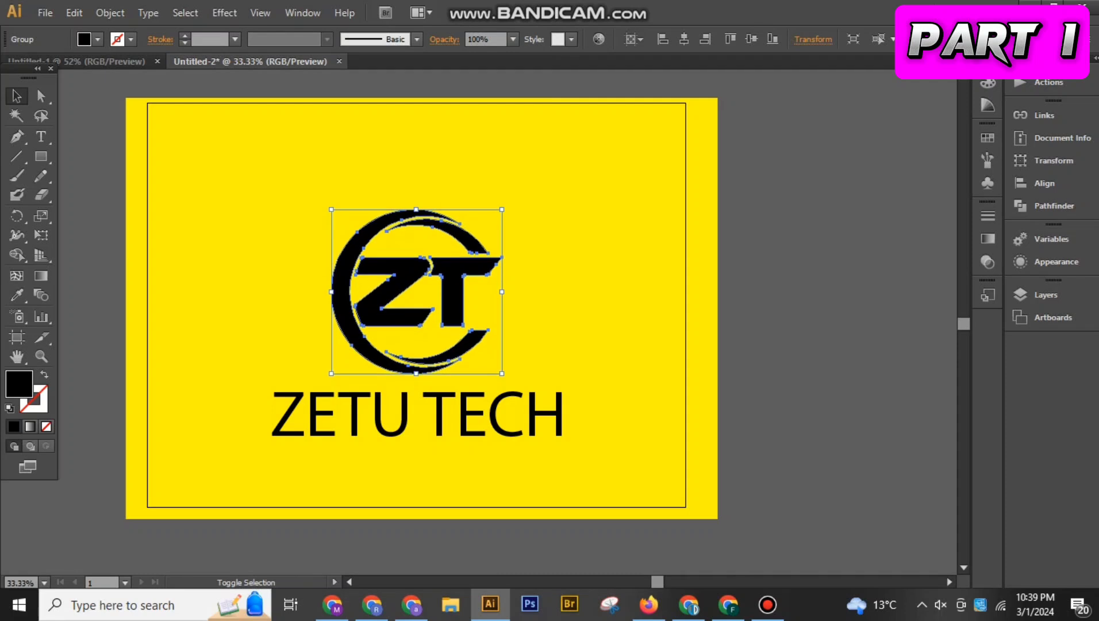
Browse through the available fonts for the ZETU TECH text and set it to Century Gothic Bold
{"action": "left_click", "coordinate": [405, 415]}
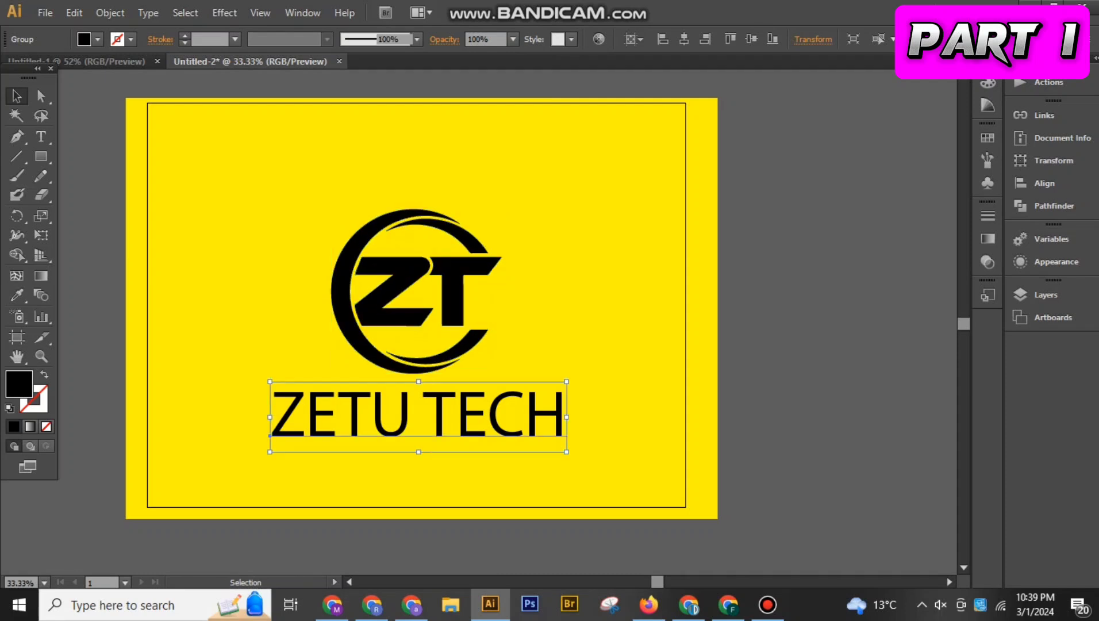
{"action": "left_click", "coordinate": [617, 42]}
{"action": "key", "text": "Down"}
{"action": "key", "text": "Down"}
{"action": "key", "text": "Down"}
{"action": "key", "text": "Down"}
{"action": "key", "text": "Down"}
{"action": "key", "text": "Down"}
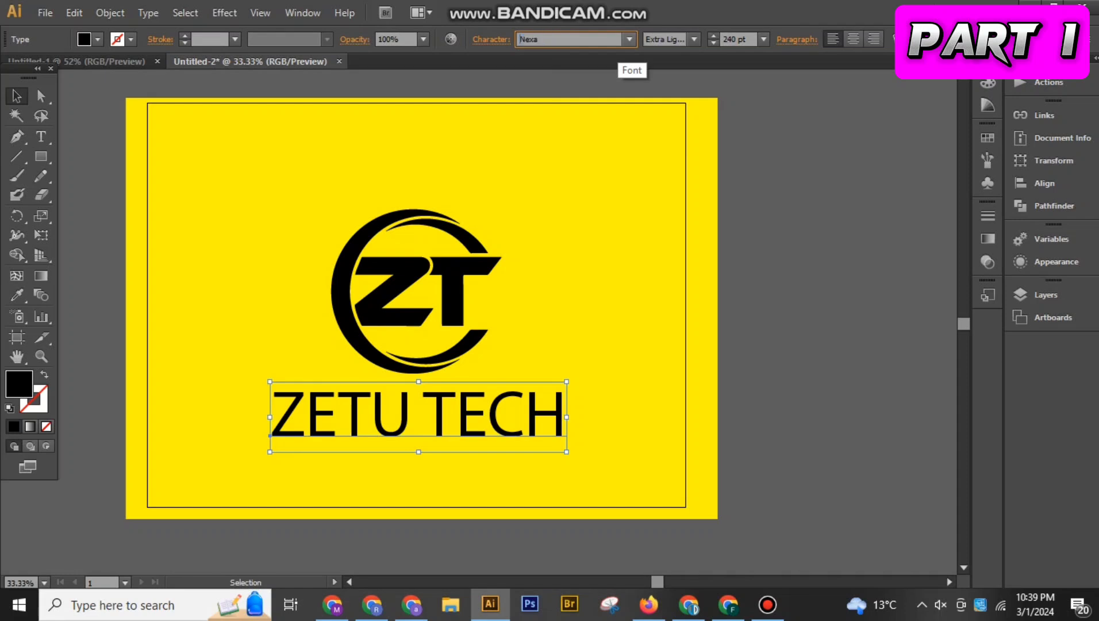
{"action": "key", "text": "Down"}
{"action": "key", "text": "Down"}
{"action": "key", "text": "Down"}
{"action": "key", "text": "Down"}
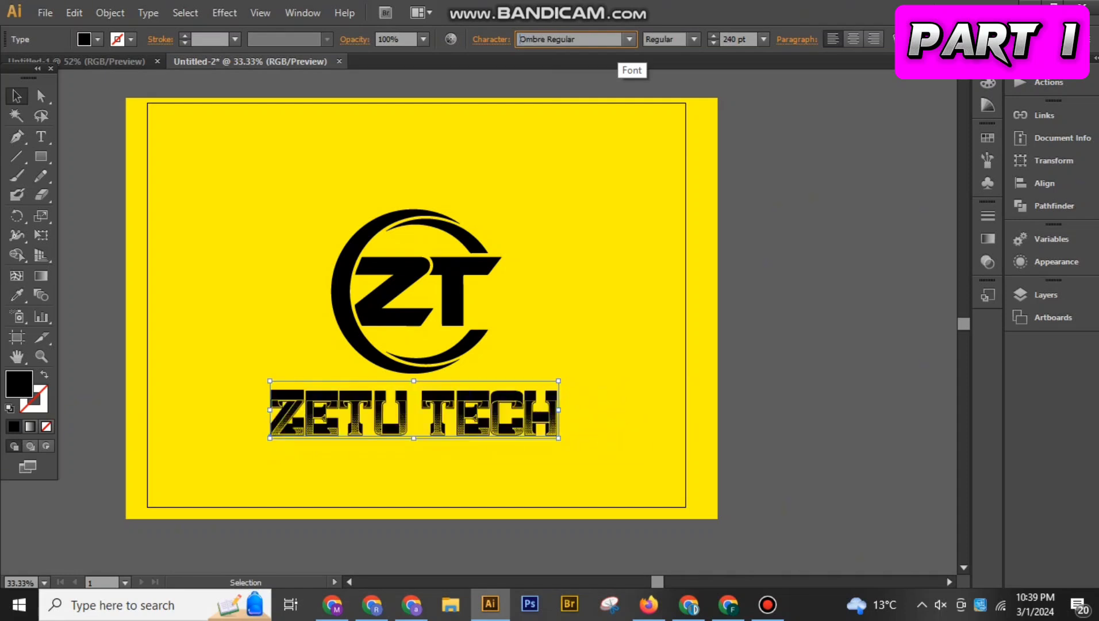
{"action": "key", "text": "Down"}
{"action": "key", "text": "Down"}
{"action": "key", "text": "Down"}
{"action": "key", "text": "Down"}
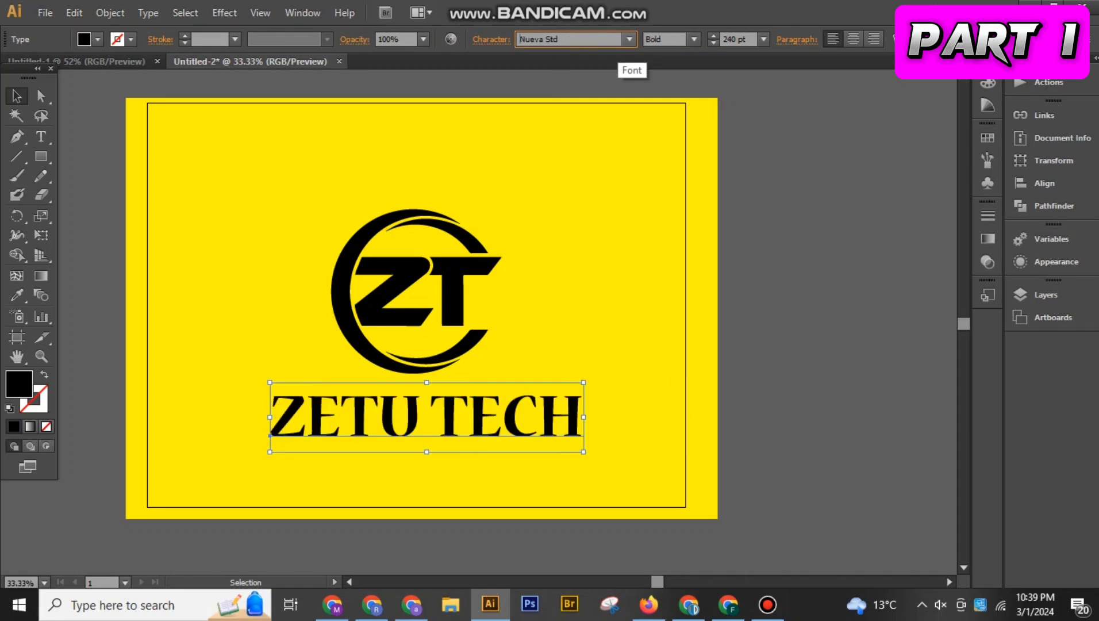
{"action": "key", "text": "Down"}
{"action": "key", "text": "Down"}
{"action": "key", "text": "Down"}
{"action": "key", "text": "Down"}
{"action": "key", "text": "Down"}
{"action": "key", "text": "Down"}
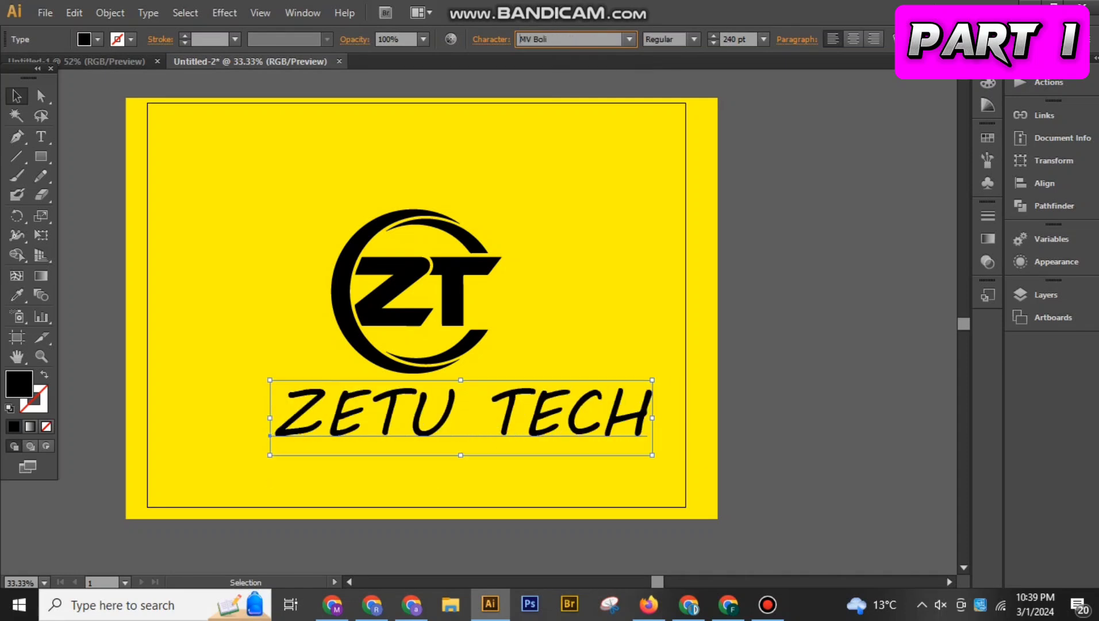
{"action": "key", "text": "Down"}
{"action": "key", "text": "Down"}
{"action": "key", "text": "Down"}
{"action": "key", "text": "Down"}
{"action": "key", "text": "Down"}
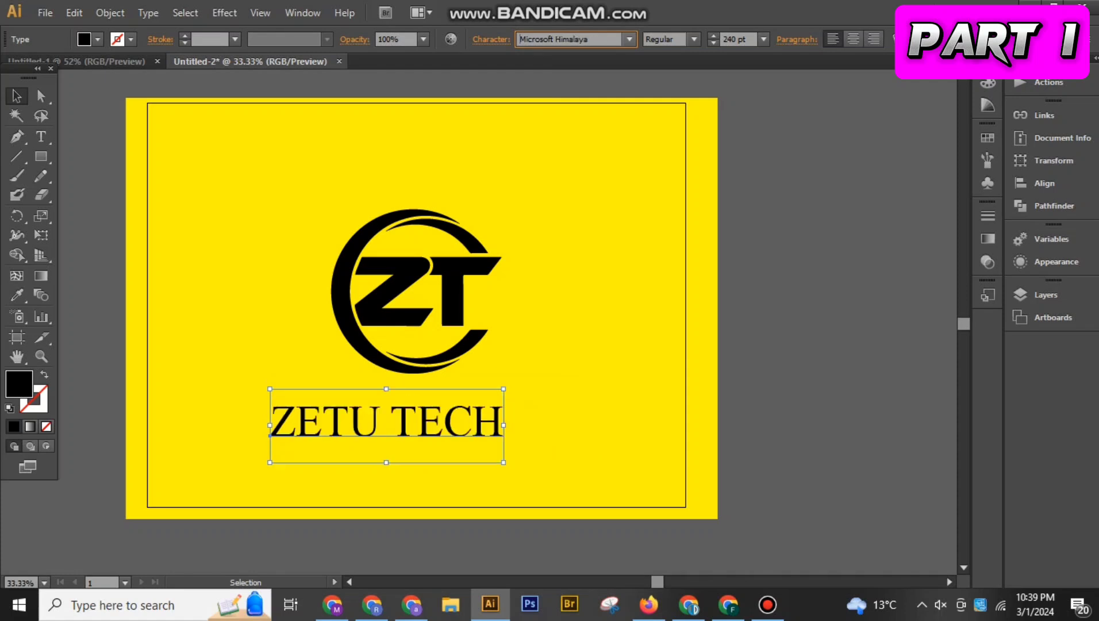
{"action": "key", "text": "Down"}
{"action": "key", "text": "Down"}
{"action": "key", "text": "Down"}
{"action": "key", "text": "Down"}
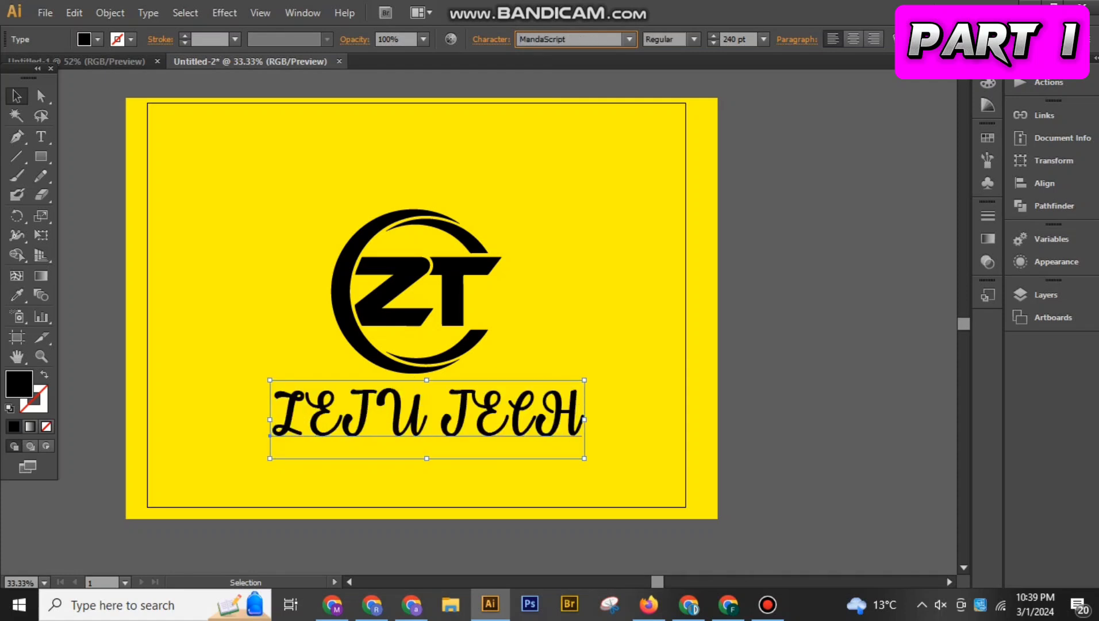
{"action": "key", "text": "Down"}
{"action": "key", "text": "Down"}
{"action": "key", "text": "Down"}
{"action": "key", "text": "Down"}
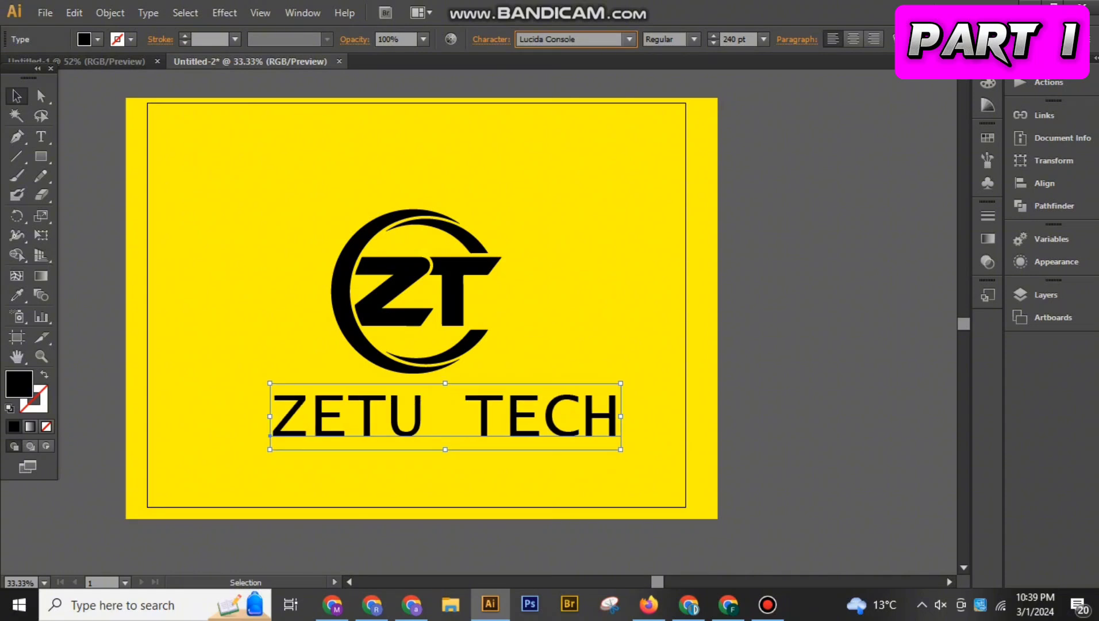
{"action": "key", "text": "Down"}
{"action": "key", "text": "Up"}
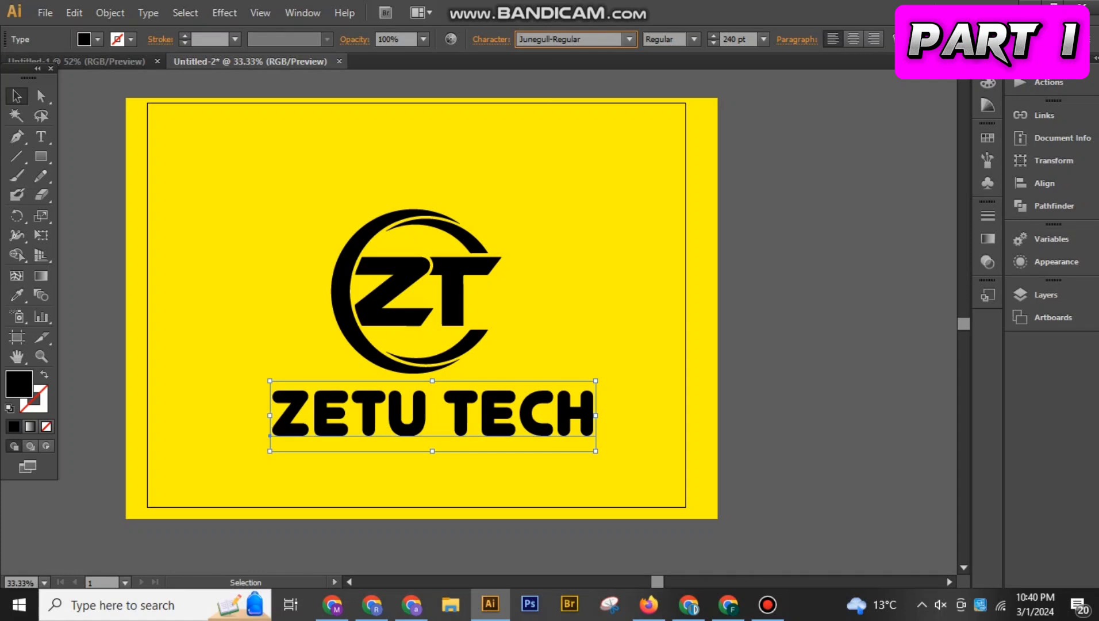
{"action": "key", "text": "Up"}
{"action": "key", "text": "Up"}
{"action": "key", "text": "Up"}
{"action": "key", "text": "Up"}
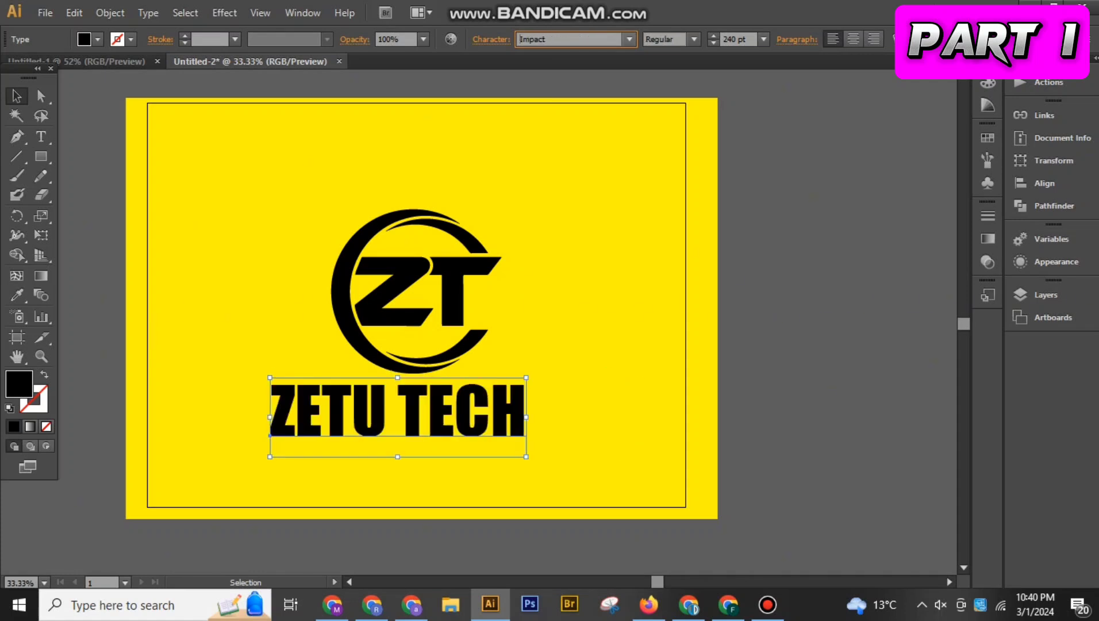
{"action": "key", "text": "Up"}
{"action": "key", "text": "Up"}
{"action": "key", "text": "Up"}
{"action": "key", "text": "Up"}
{"action": "key", "text": "Up"}
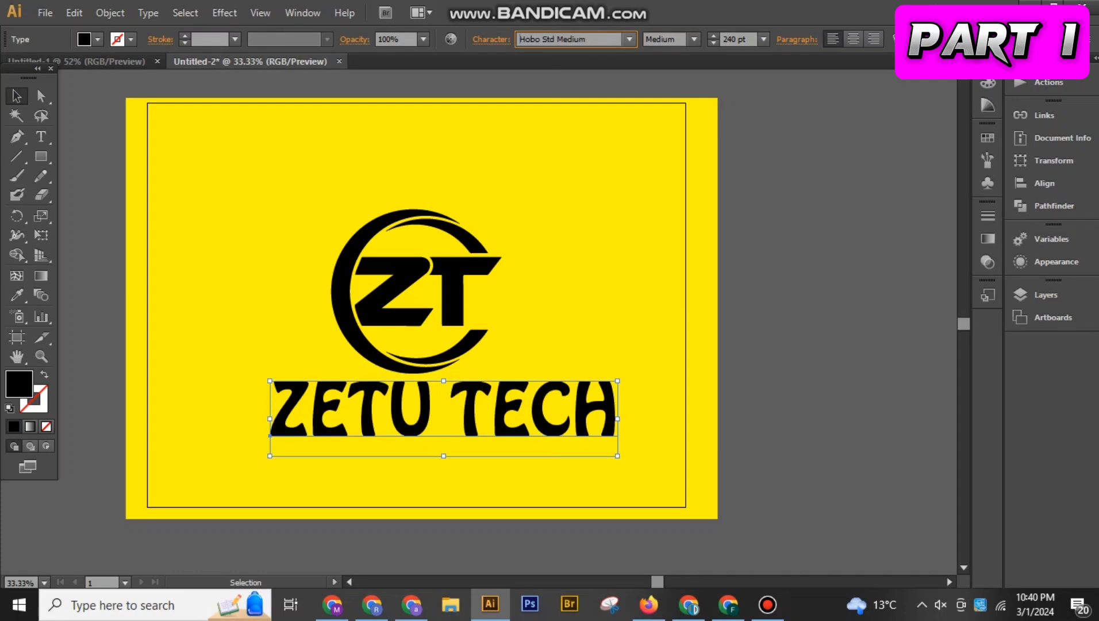
{"action": "key", "text": "Up"}
{"action": "key", "text": "Up"}
{"action": "key", "text": "Up"}
{"action": "key", "text": "Up"}
{"action": "key", "text": "Up"}
{"action": "key", "text": "Up"}
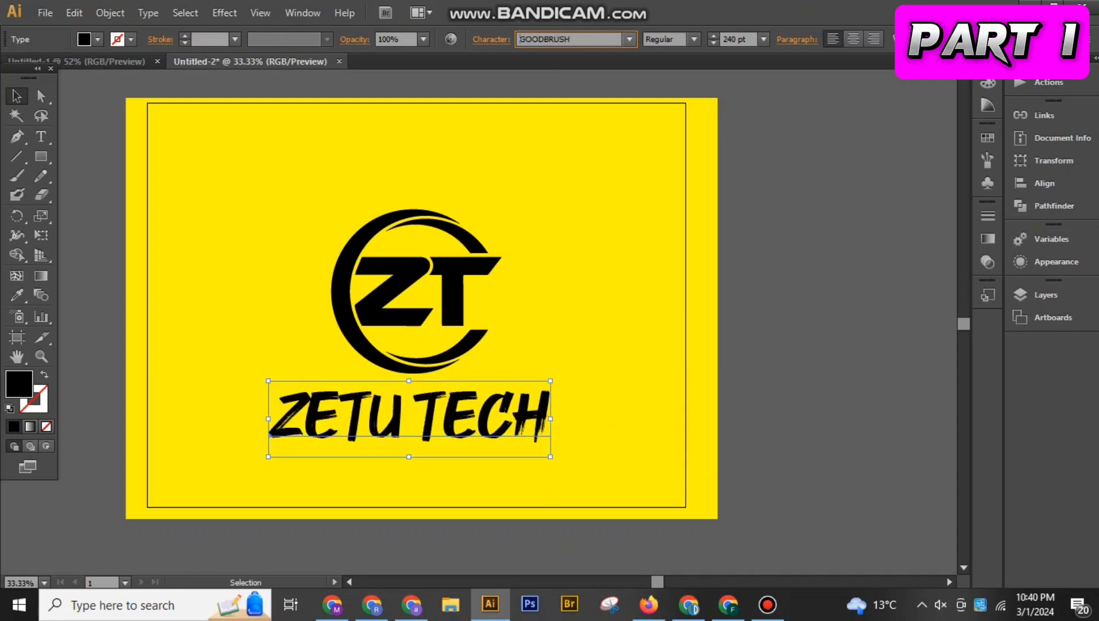
{"action": "key", "text": "Up"}
{"action": "key", "text": "Up"}
{"action": "key", "text": "Up"}
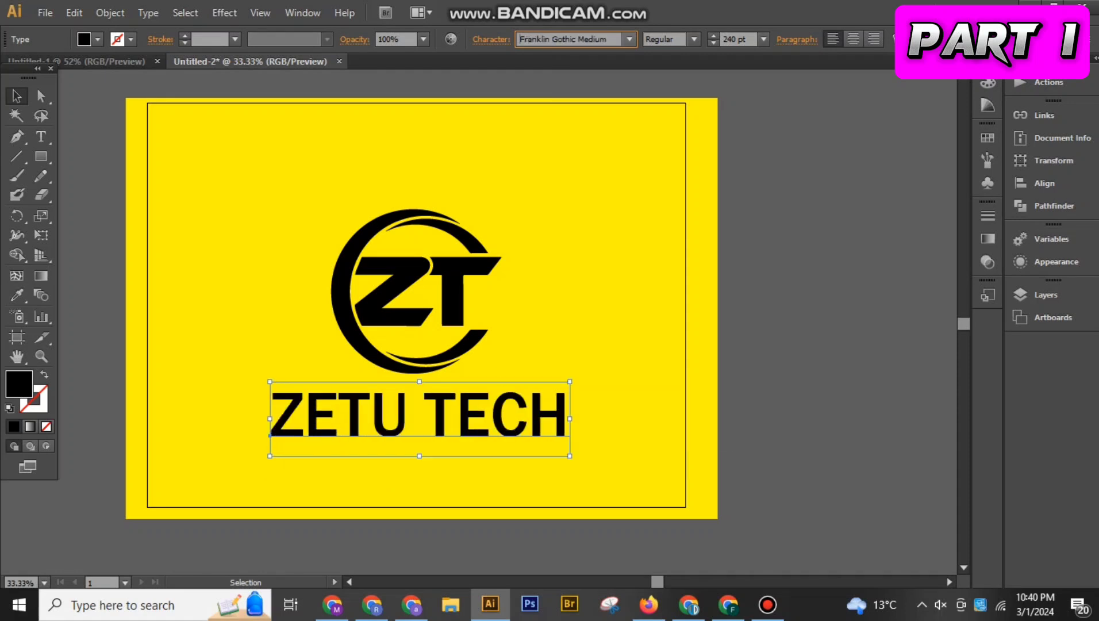
{"action": "key", "text": "Up"}
{"action": "key", "text": "Up"}
{"action": "key", "text": "Up"}
{"action": "key", "text": "Up"}
{"action": "key", "text": "Up"}
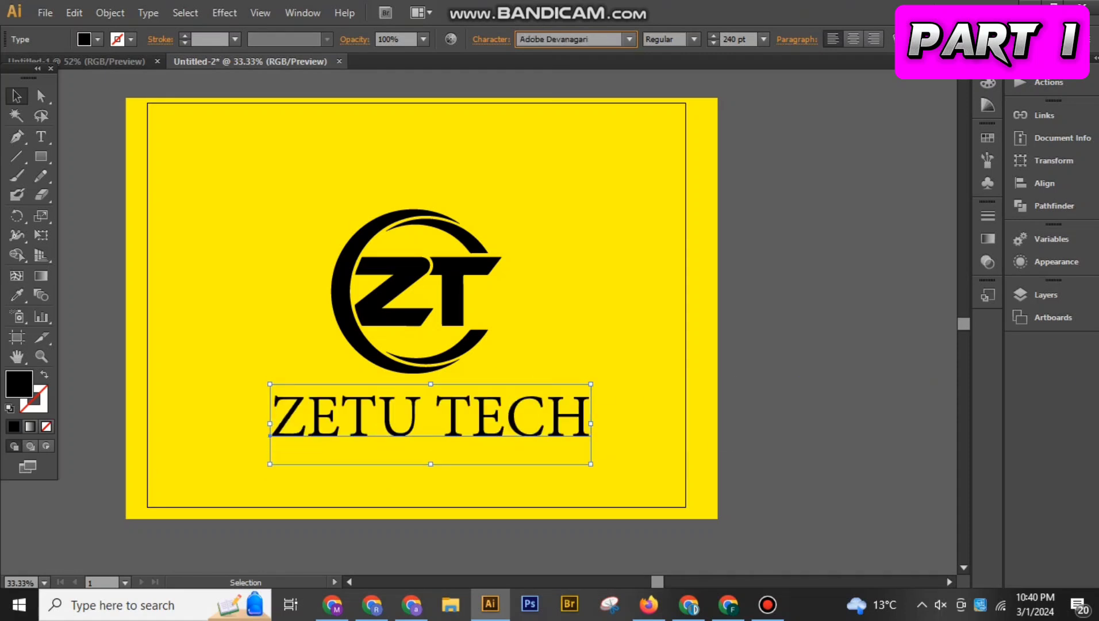
{"action": "key", "text": "Up"}
{"action": "key", "text": "Up"}
{"action": "key", "text": "Up"}
{"action": "key", "text": "Up"}
{"action": "key", "text": "Up"}
{"action": "key", "text": "Up"}
{"action": "key", "text": "Up"}
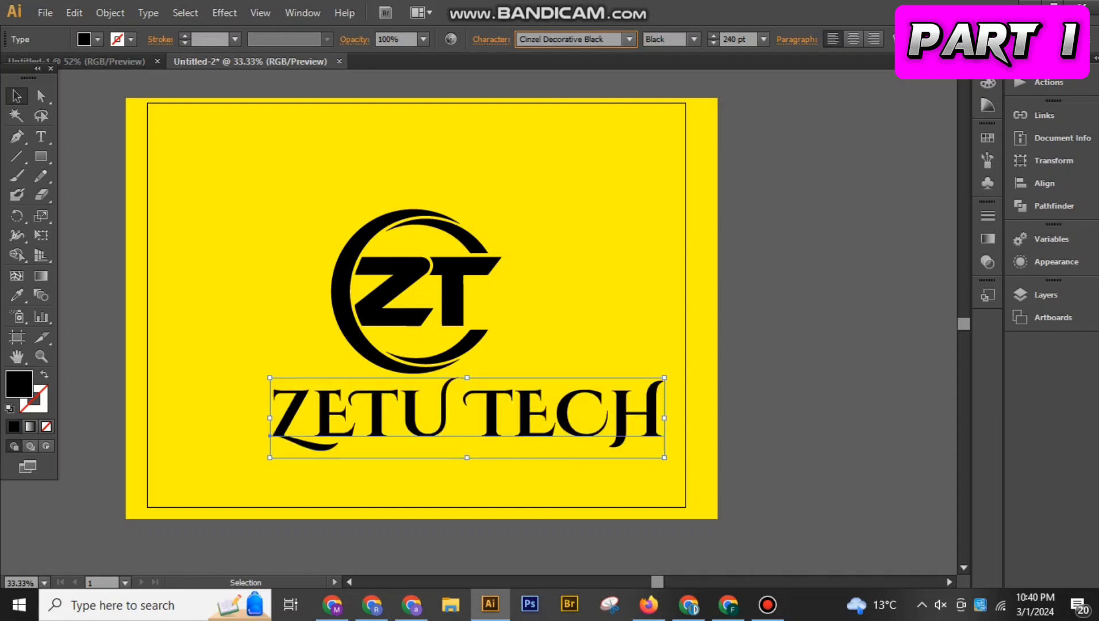
{"action": "key", "text": "Down"}
{"action": "key", "text": "Up"}
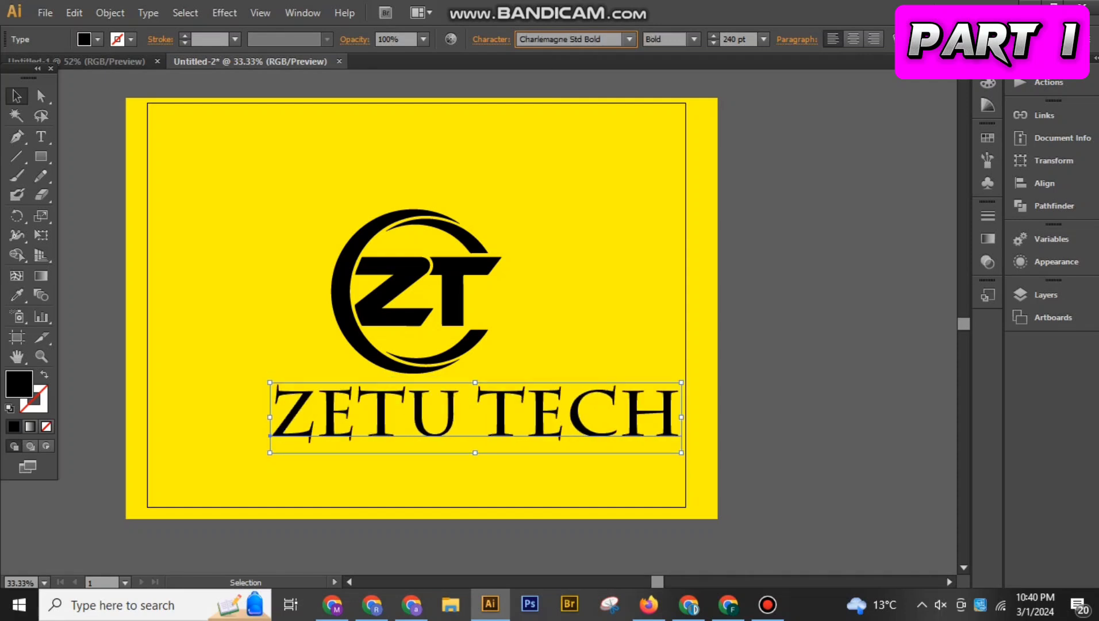
{"action": "key", "text": "Up"}
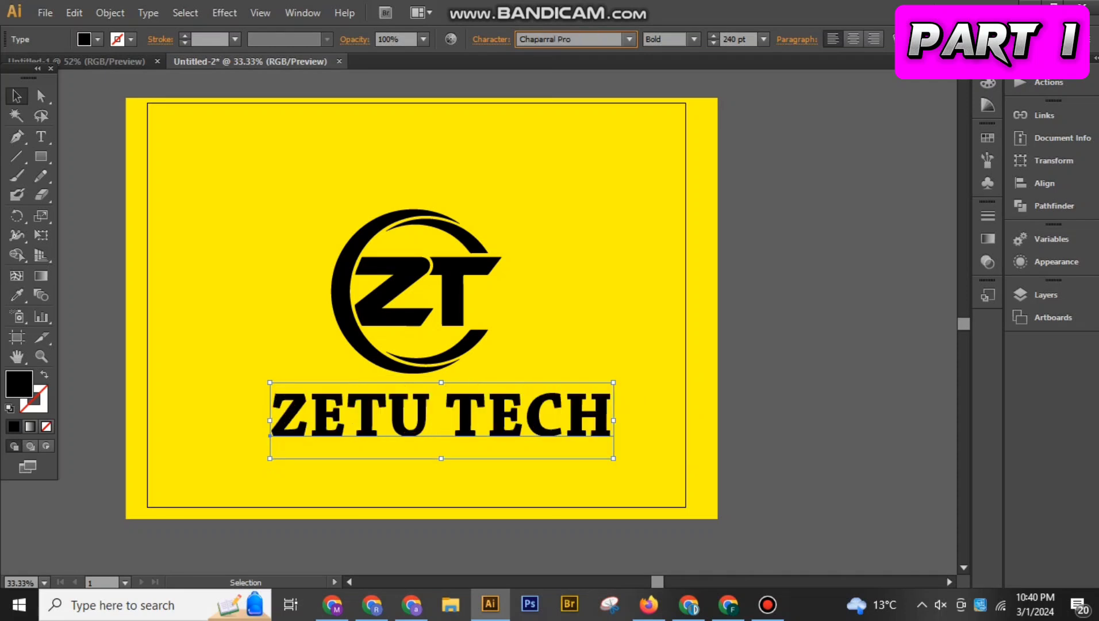
{"action": "key", "text": "Down"}
{"action": "key", "text": "Down"}
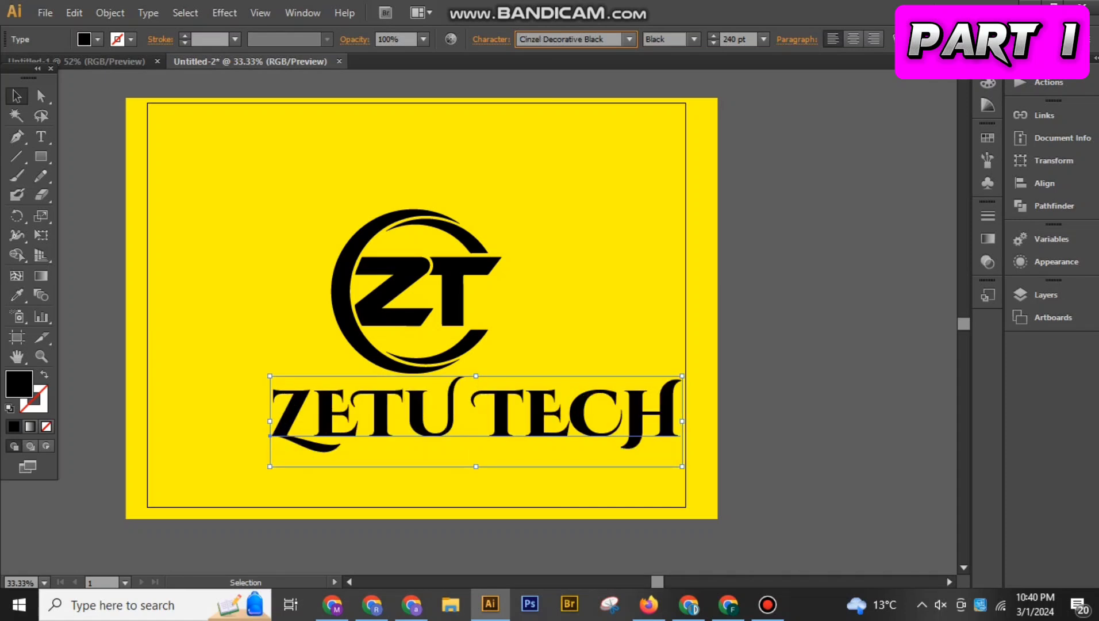
{"action": "key", "text": "Up"}
{"action": "key", "text": "Up"}
{"action": "key", "text": "Up"}
{"action": "key", "text": "Up"}
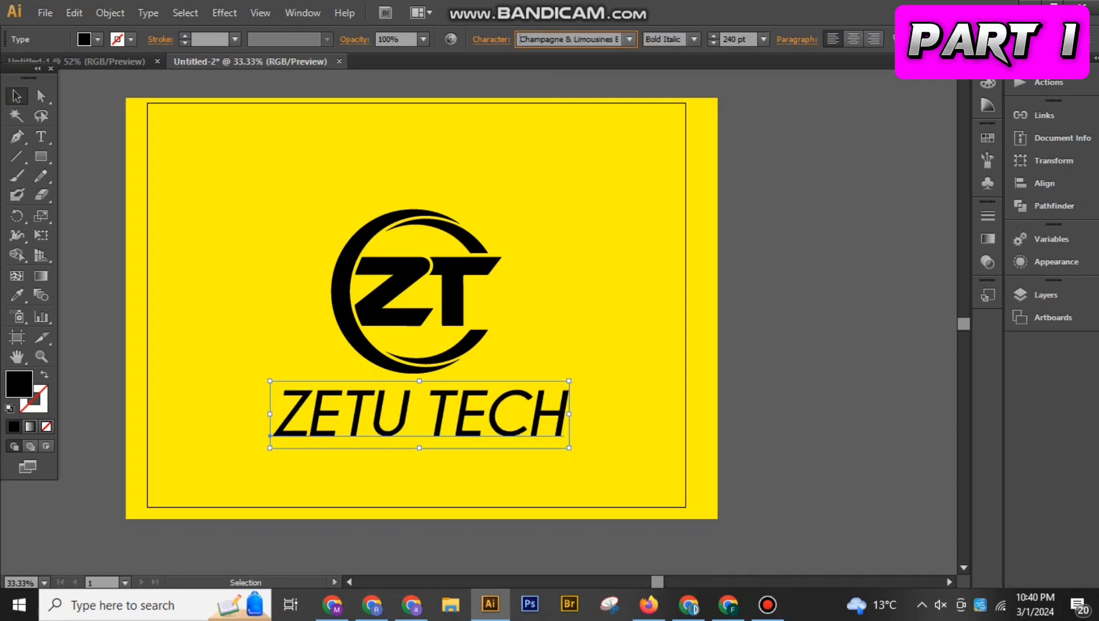
{"action": "key", "text": "Down"}
{"action": "key", "text": "Up"}
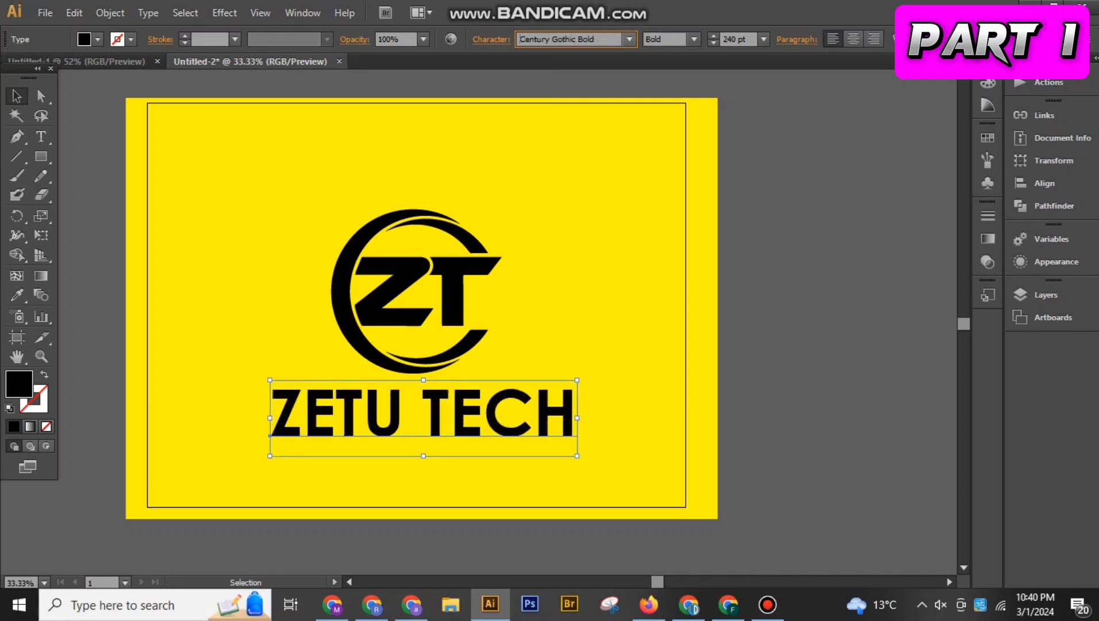
{"action": "left_click", "coordinate": [693, 39]}
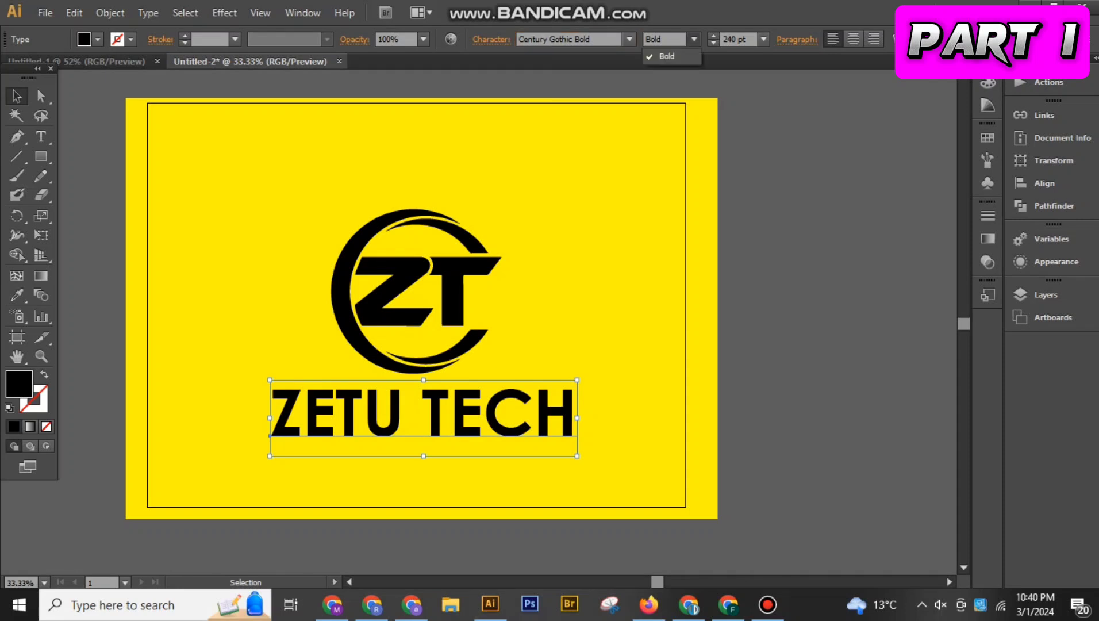
{"action": "left_click", "coordinate": [764, 241]}
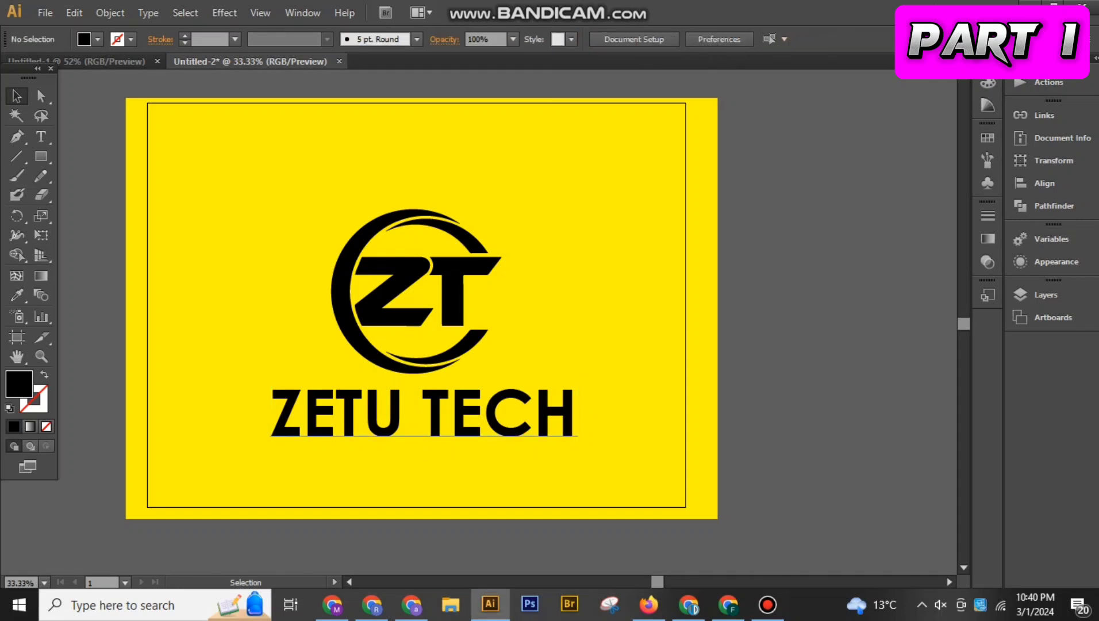
Move the ZETU TECH text up closer to the emblem and shear it slightly along the horizontal axis with preview on
{"action": "left_click", "coordinate": [494, 415]}
{"action": "left_click_drag", "start_coordinate": [406, 409], "coordinate": [406, 400]}
{"action": "right_click", "coordinate": [406, 400]}
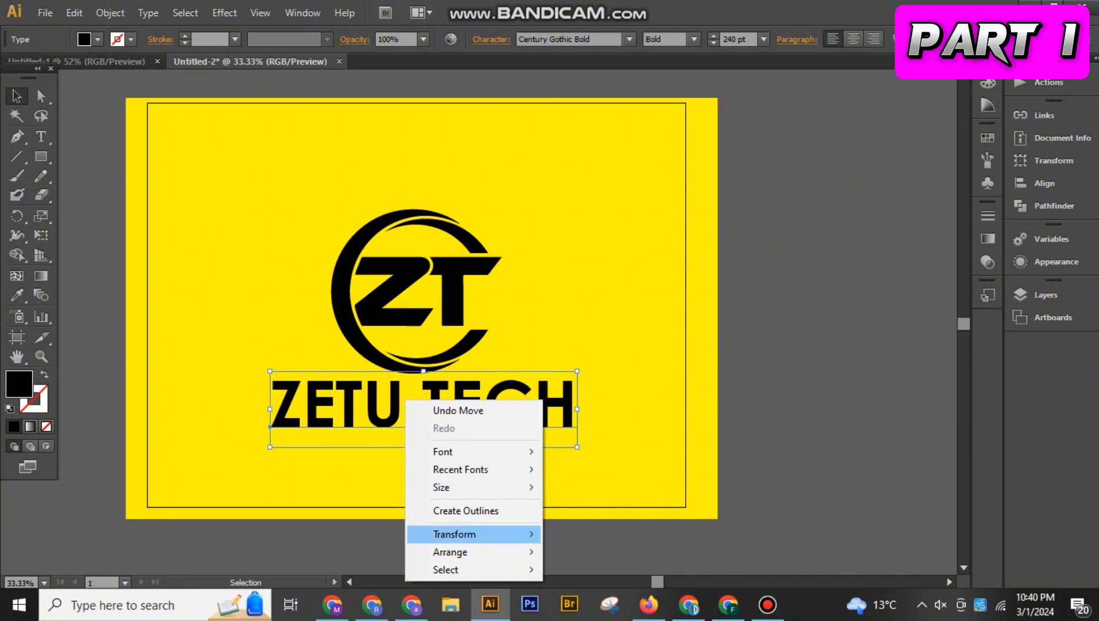
{"action": "mouse_move", "coordinate": [454, 534]}
{"action": "left_click", "coordinate": [582, 487]}
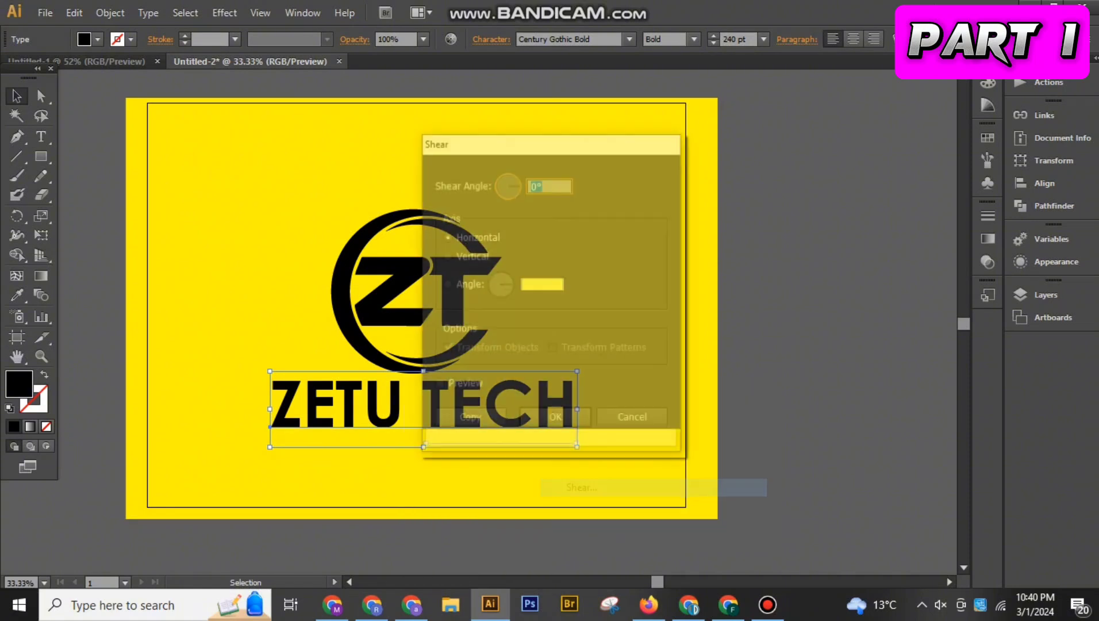
{"action": "left_click", "coordinate": [439, 386]}
{"action": "left_click", "coordinate": [548, 185]}
{"action": "key", "text": "Up"}
{"action": "key", "text": "Up"}
{"action": "key", "text": "Up"}
{"action": "key", "text": "Up"}
{"action": "key", "text": "Up"}
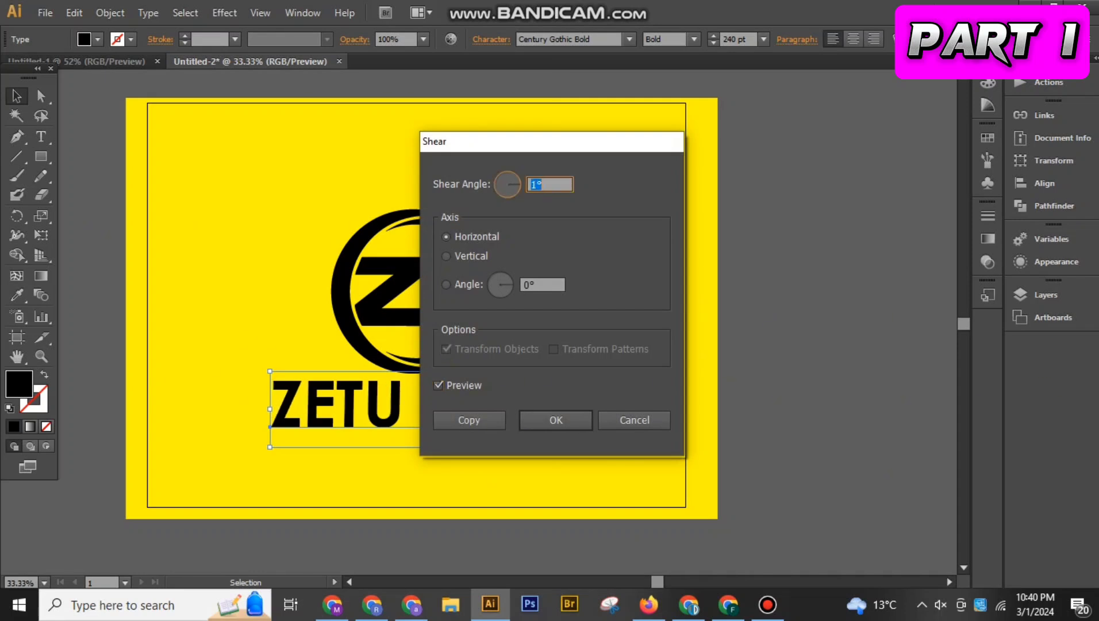
{"action": "key", "text": "Return"}
{"action": "left_click", "coordinate": [736, 384]}
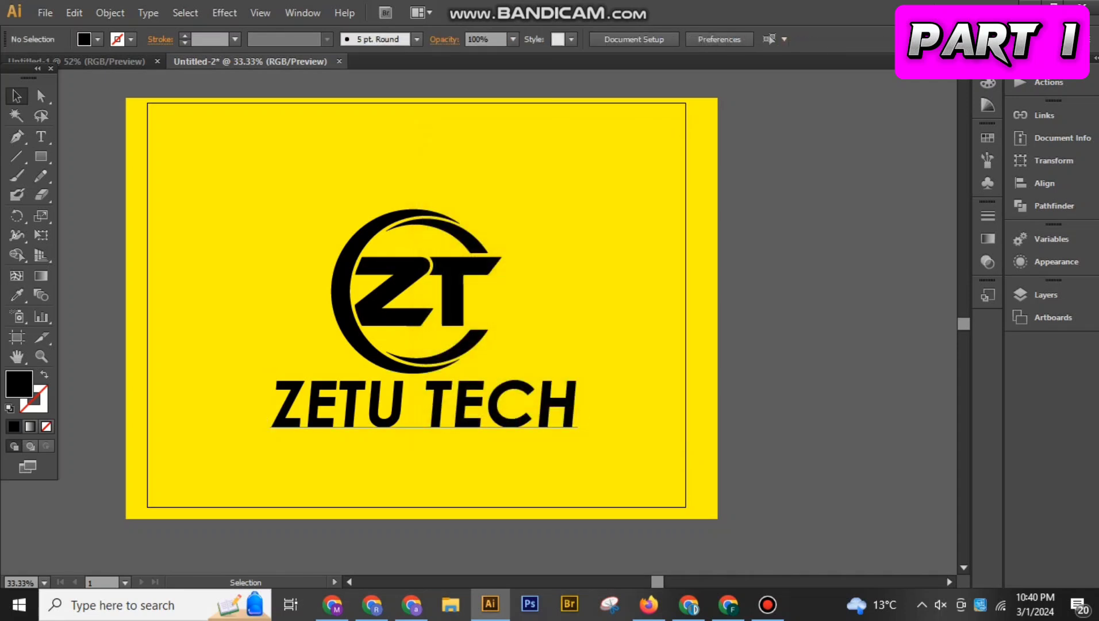
{"action": "double_click", "coordinate": [424, 409]}
{"action": "key", "text": "BackSpace"}
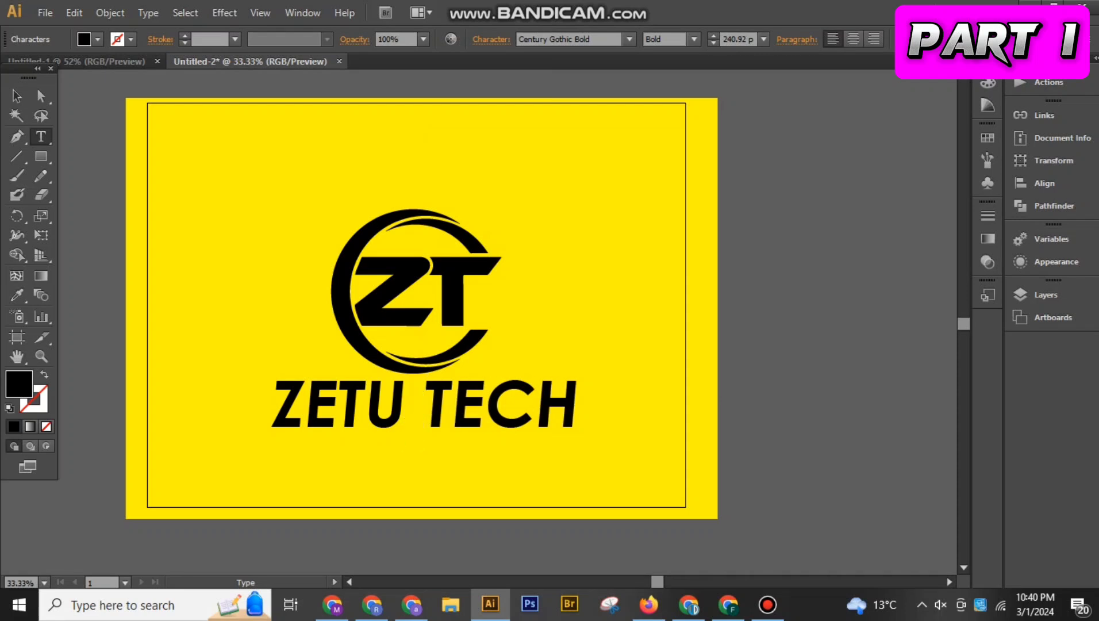
{"action": "key", "text": "Escape"}
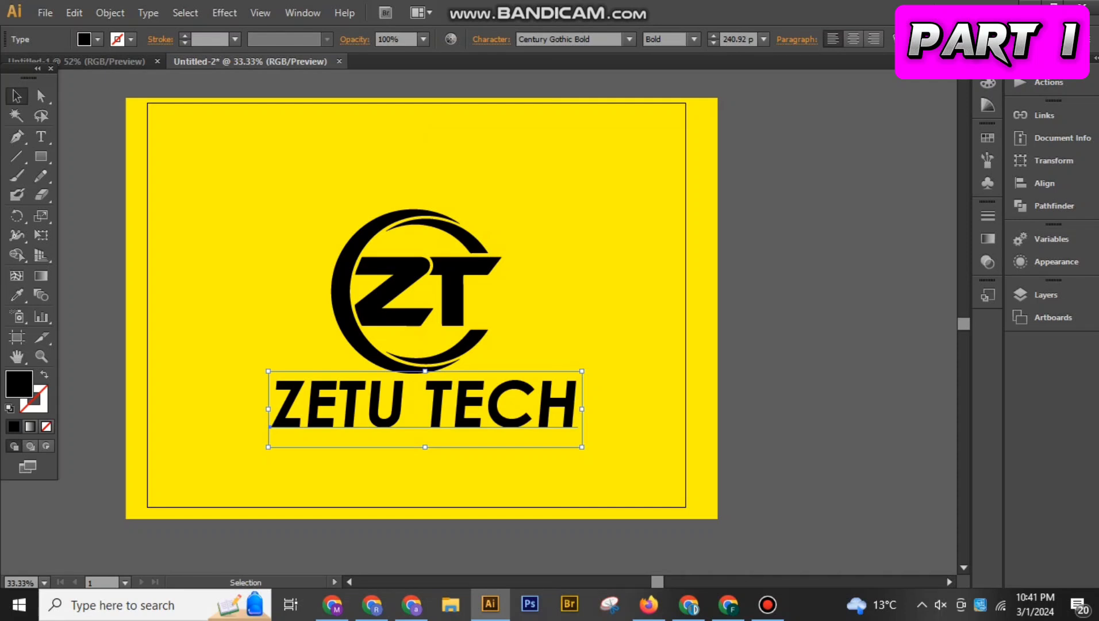
Scale the ZETU TECH text down to about 219 pt and shift the text and the emblem sideways so they line up
{"action": "left_click_drag", "start_coordinate": [581, 446], "coordinate": [568, 443]}
{"action": "left_click_drag", "start_coordinate": [487, 410], "coordinate": [480, 411]}
{"action": "left_click", "coordinate": [540, 345]}
{"action": "left_click", "coordinate": [381, 285]}
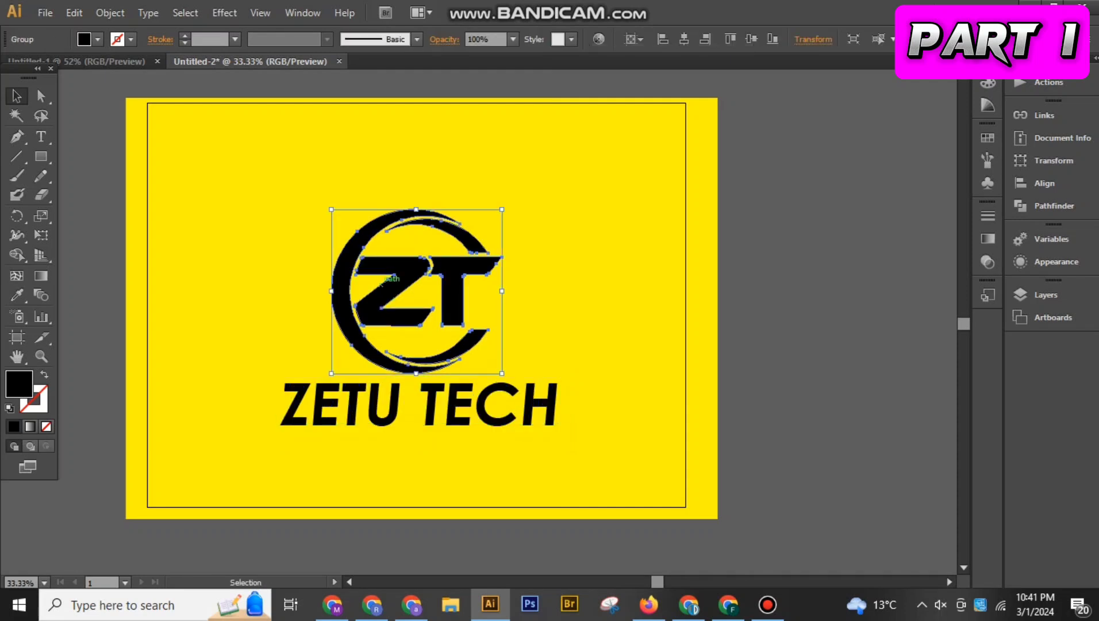
{"action": "key", "text": "shift+Right"}
{"action": "left_click", "coordinate": [434, 407]}
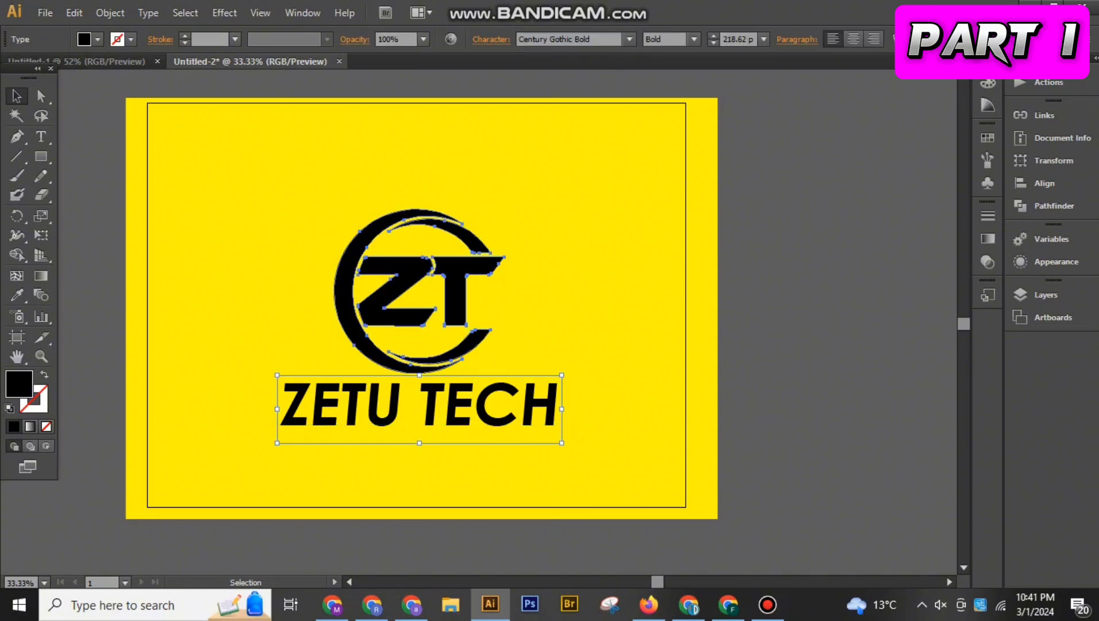
Isolate the emblem group and fill its letter Z with the light blue swatch
{"action": "double_click", "coordinate": [398, 291]}
{"action": "left_click", "coordinate": [399, 291]}
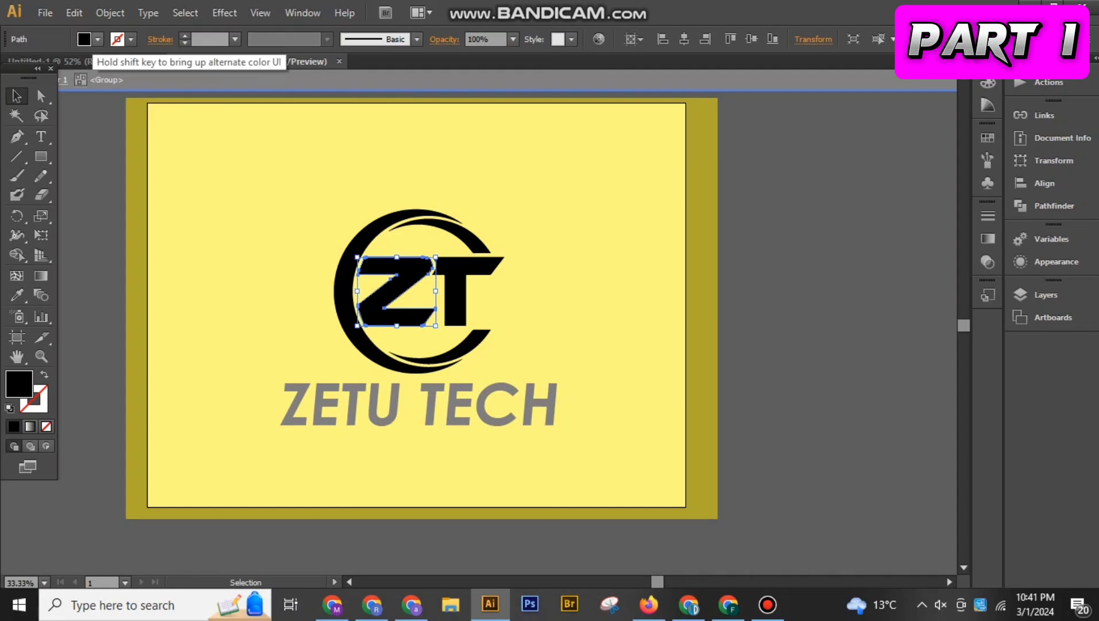
{"action": "left_click", "coordinate": [97, 39]}
{"action": "left_click", "coordinate": [90, 66]}
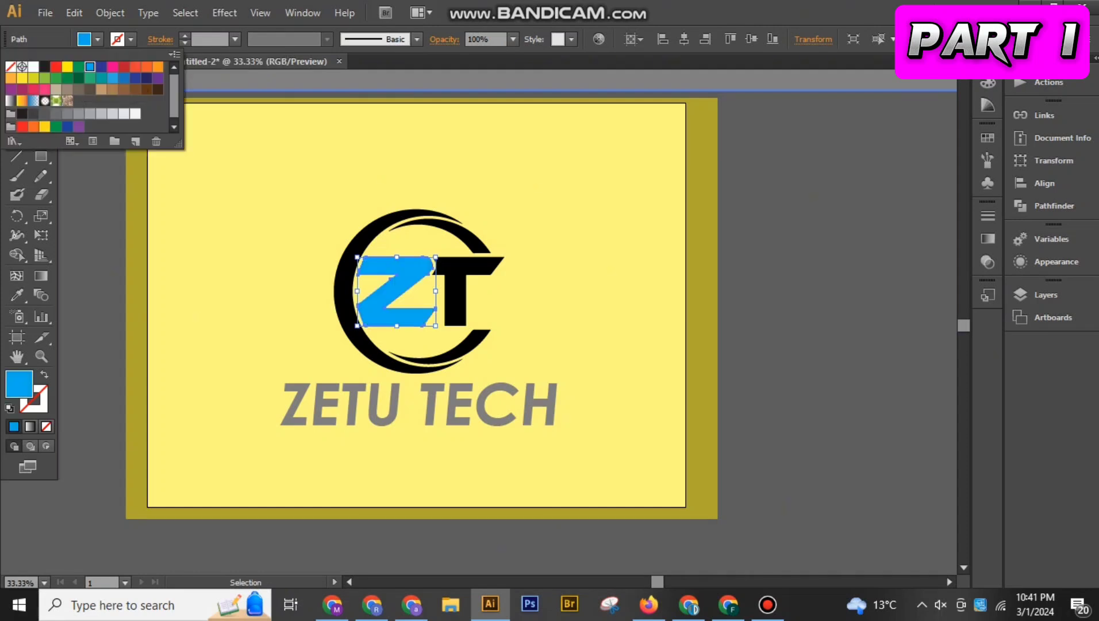
{"action": "double_click", "coordinate": [247, 196]}
Isolate the emblem group again and deepen the Z's blue fill by lowering its green value to 114 (0072EF)
{"action": "double_click", "coordinate": [398, 290]}
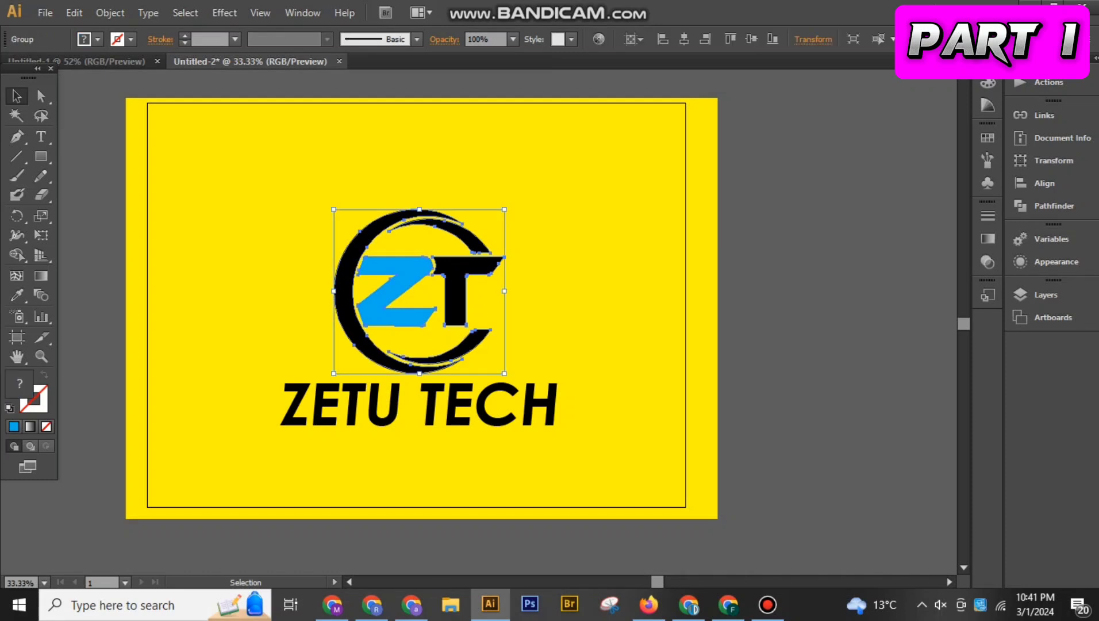
{"action": "left_click", "coordinate": [398, 290]}
{"action": "left_click", "coordinate": [988, 82]}
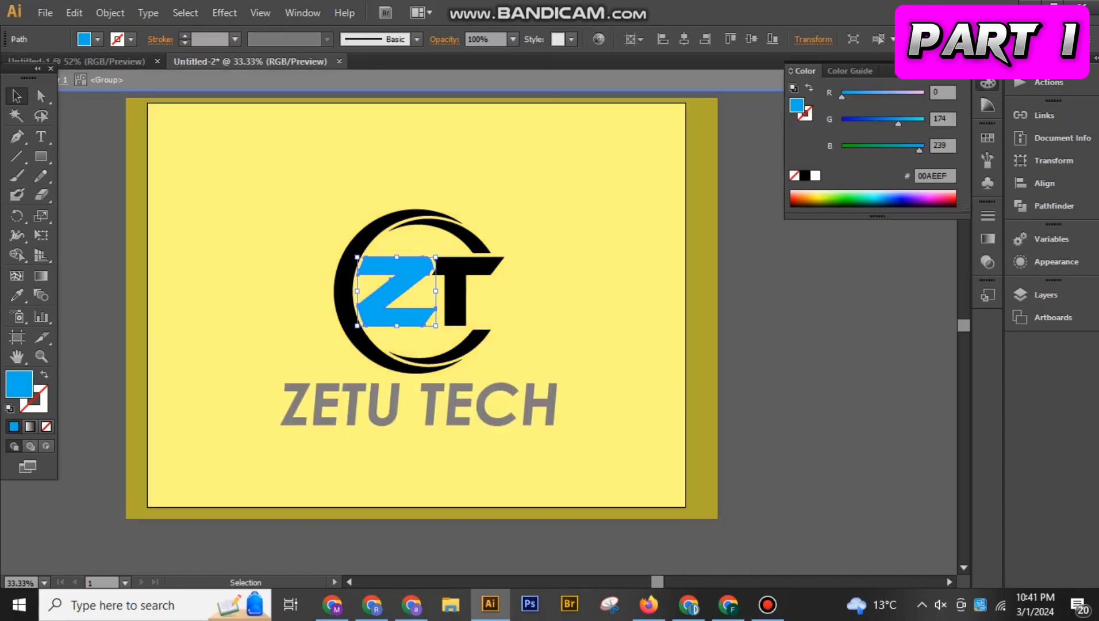
{"action": "left_click_drag", "start_coordinate": [898, 123], "coordinate": [879, 123]}
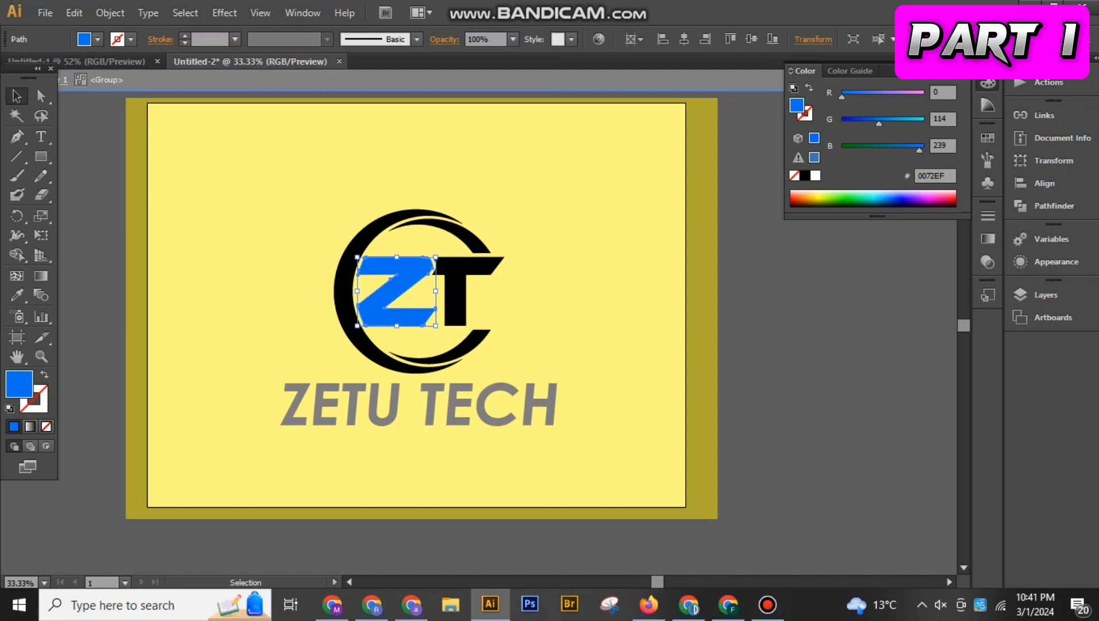
Recolour the emblem's inner arcs with the blue sampled from the letter Z, working inside the isolated emblem group
{"action": "key", "text": "Escape"}
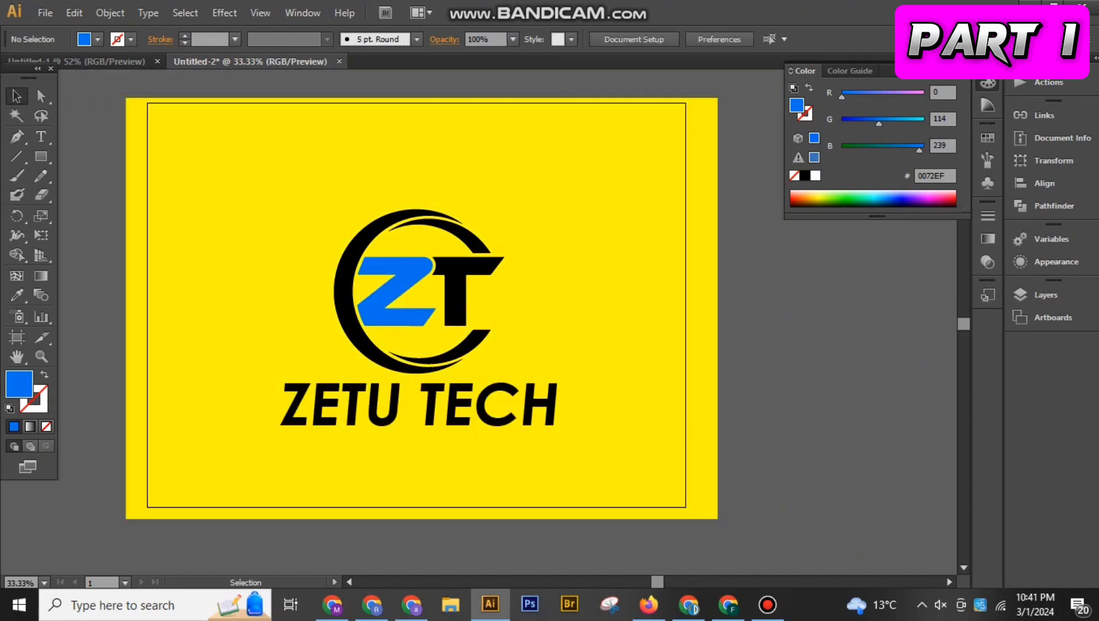
{"action": "double_click", "coordinate": [441, 219]}
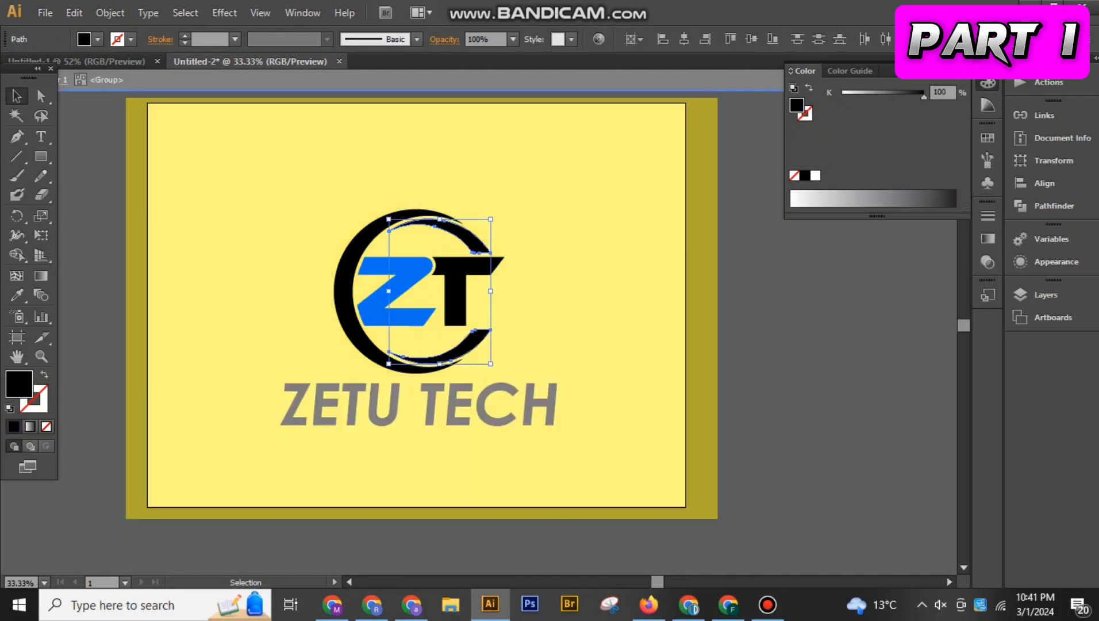
{"action": "key", "text": "i"}
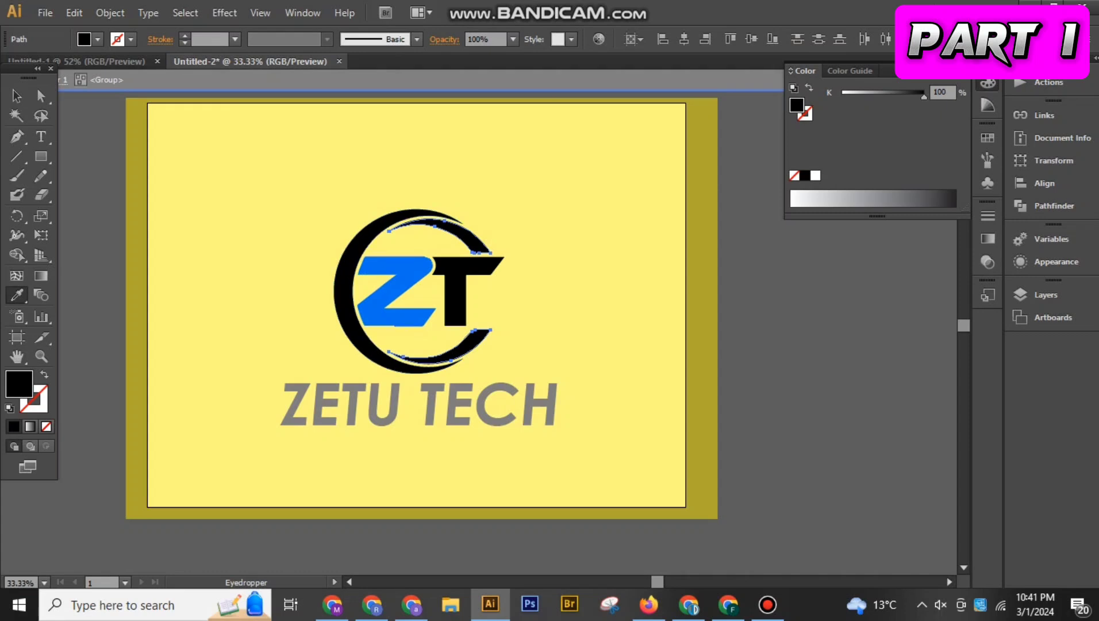
{"action": "left_click", "coordinate": [395, 291]}
{"action": "key", "text": "v"}
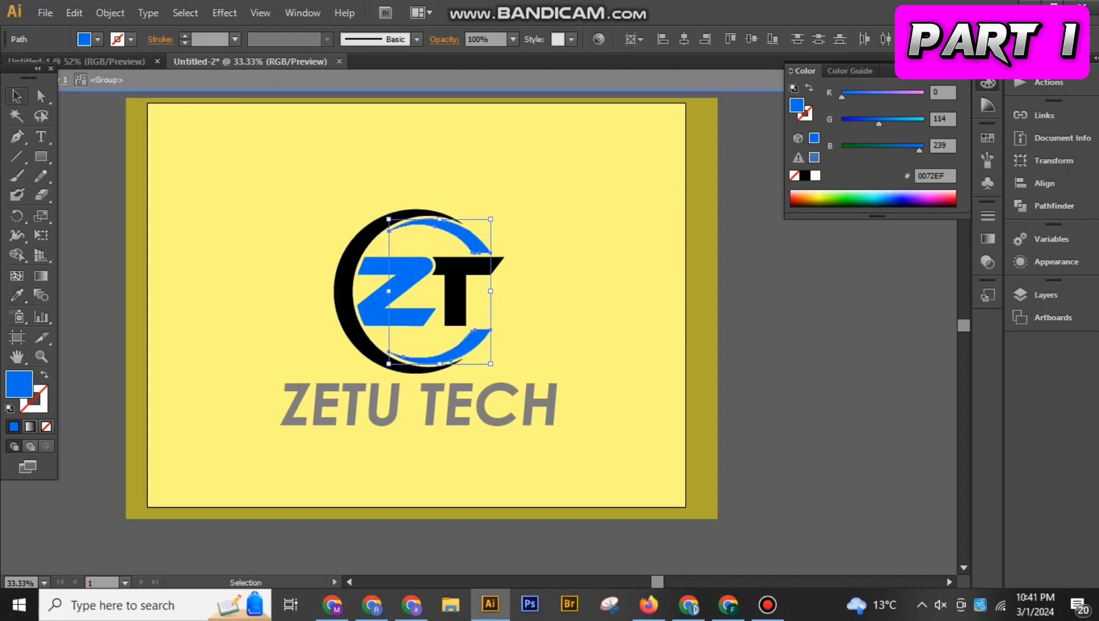
{"action": "key", "text": "Escape"}
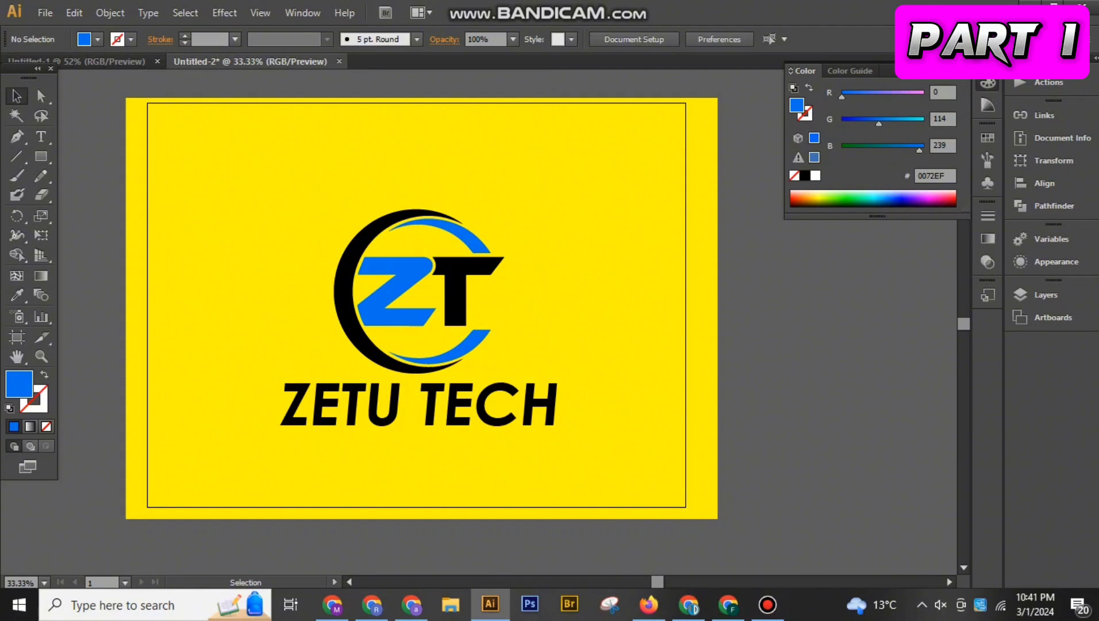
Recolour the word TECH in the channel name with the blue sampled from the emblem's Z
{"action": "left_click", "coordinate": [420, 405]}
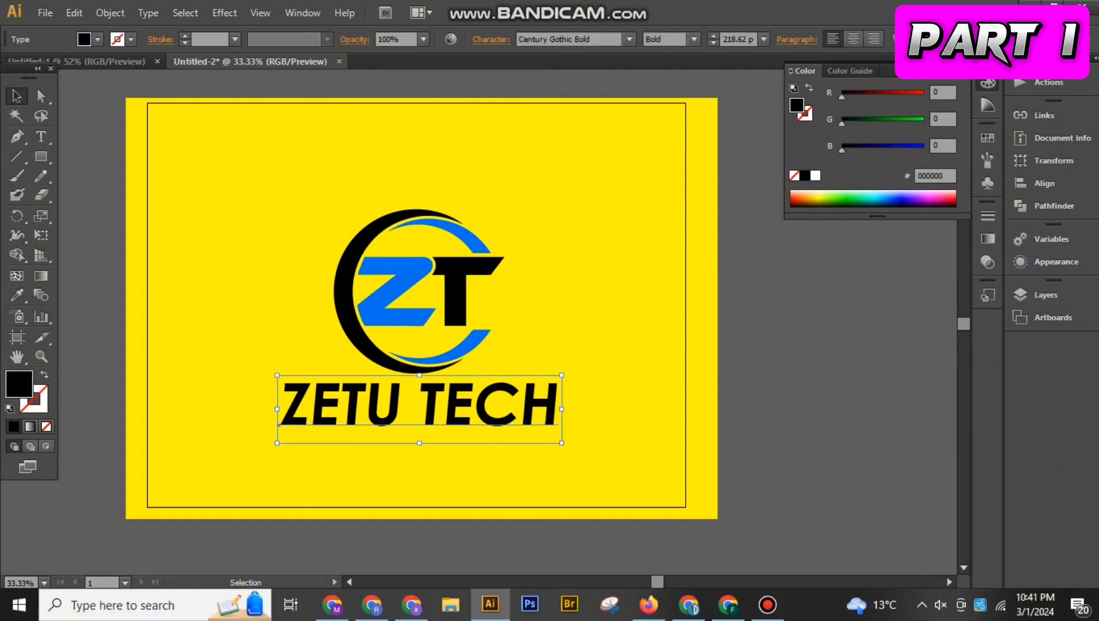
{"action": "double_click", "coordinate": [558, 408]}
{"action": "left_click_drag", "start_coordinate": [557, 409], "coordinate": [419, 410]}
{"action": "left_click", "coordinate": [17, 296]}
{"action": "left_click", "coordinate": [394, 290]}
{"action": "left_click", "coordinate": [17, 96]}
{"action": "left_click", "coordinate": [92, 155]}
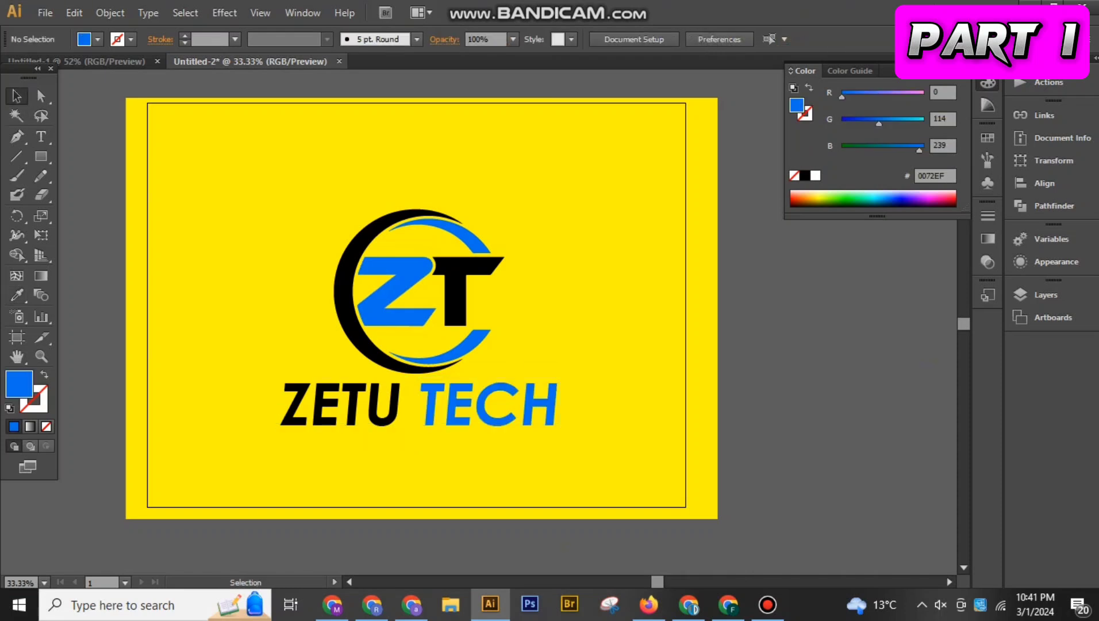
Unlock the background rectangle, try green and black fills on it, settle on white and lock it again
{"action": "key", "text": "ctrl+alt+2"}
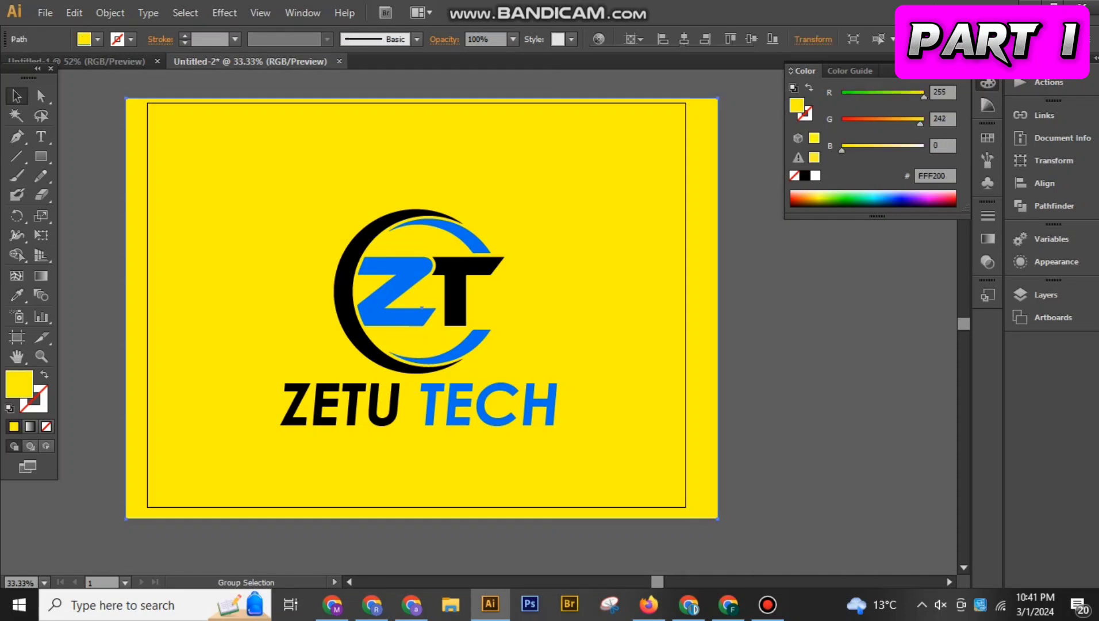
{"action": "left_click", "coordinate": [84, 39]}
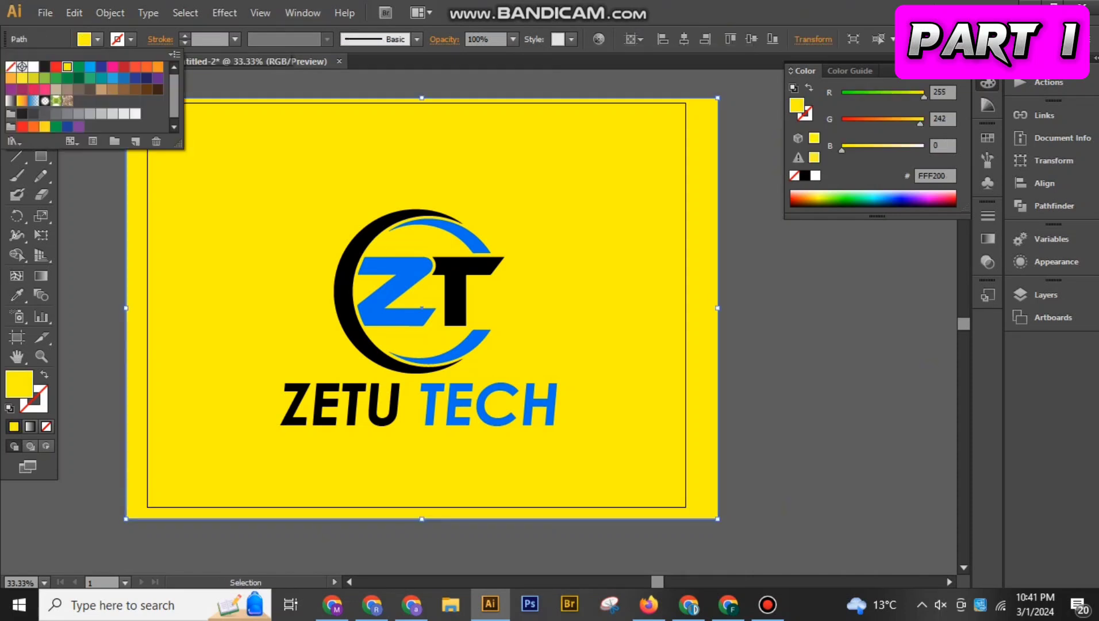
{"action": "left_click", "coordinate": [90, 66]}
{"action": "left_click", "coordinate": [79, 66]}
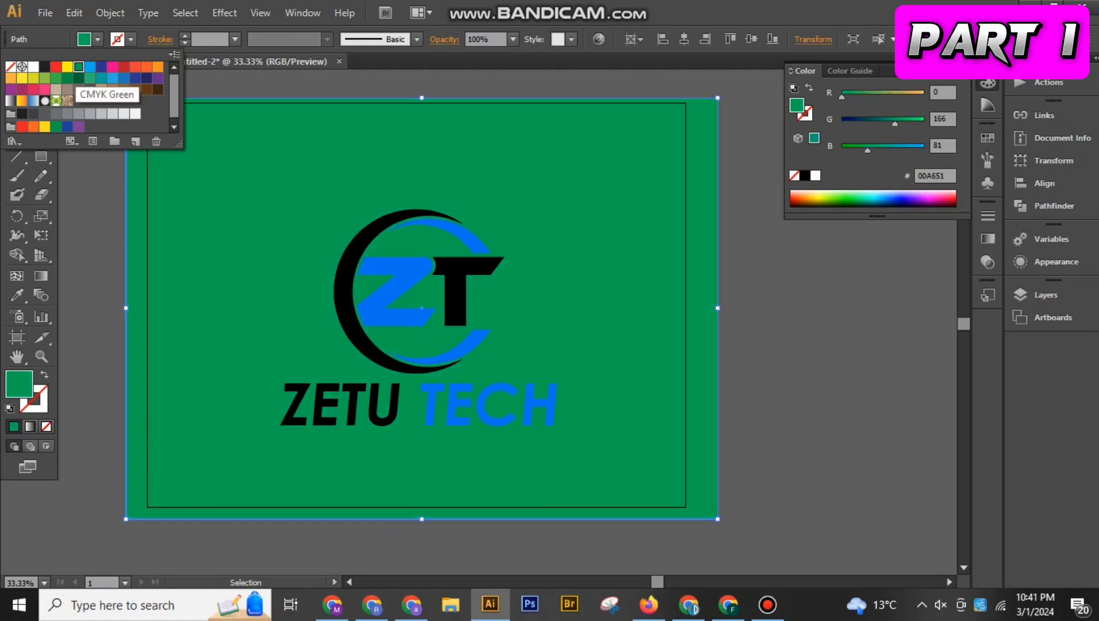
{"action": "left_click", "coordinate": [56, 67]}
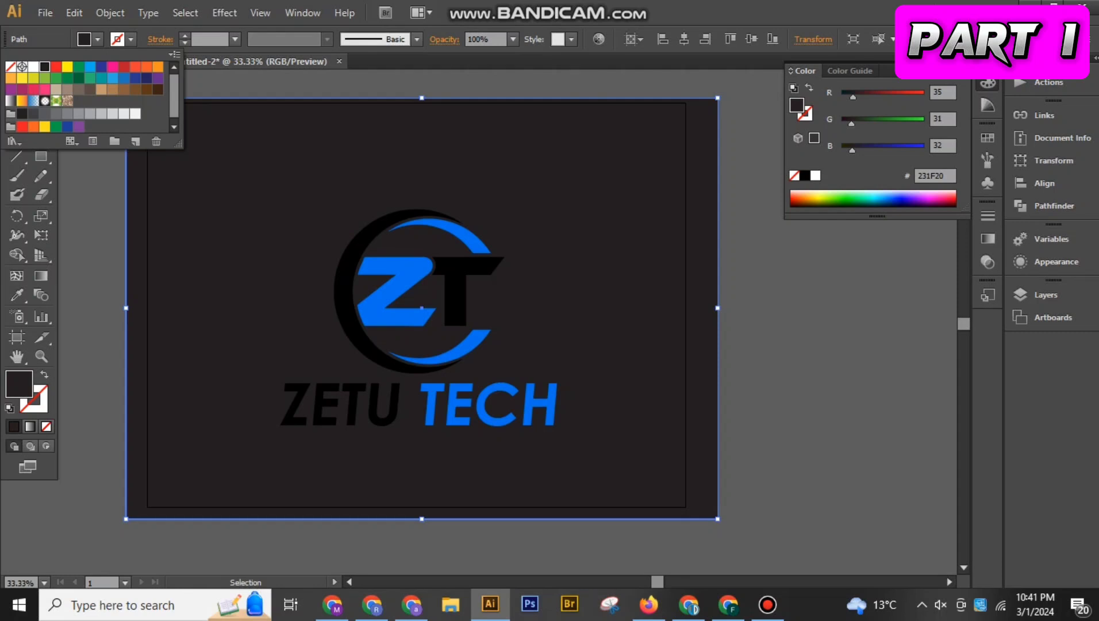
{"action": "left_click", "coordinate": [34, 66]}
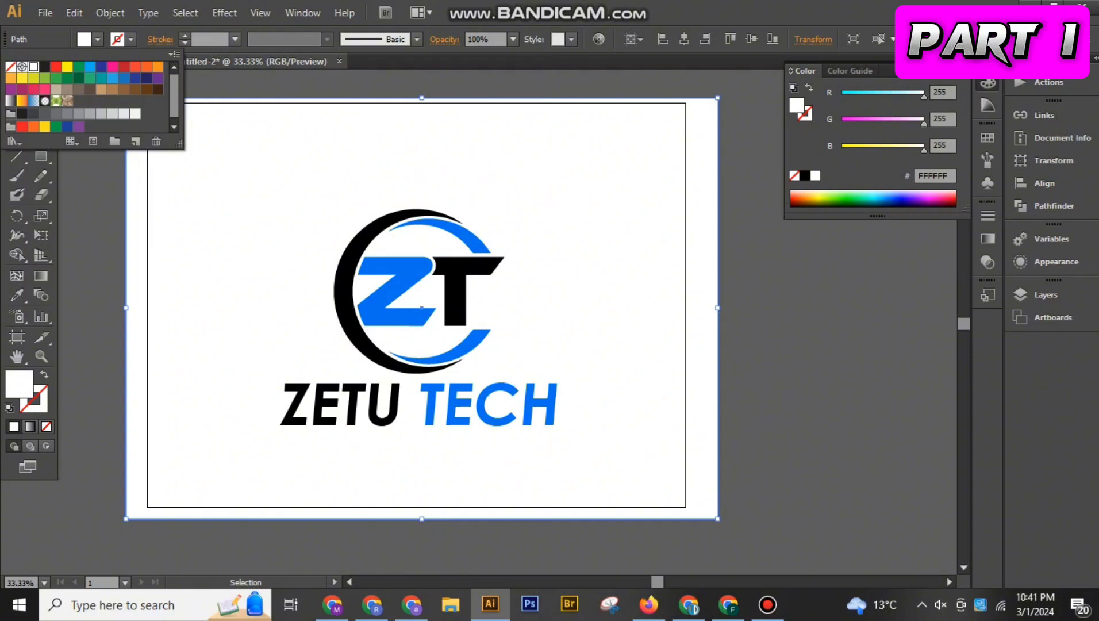
{"action": "key", "text": "Escape"}
{"action": "key", "text": "ctrl+2"}
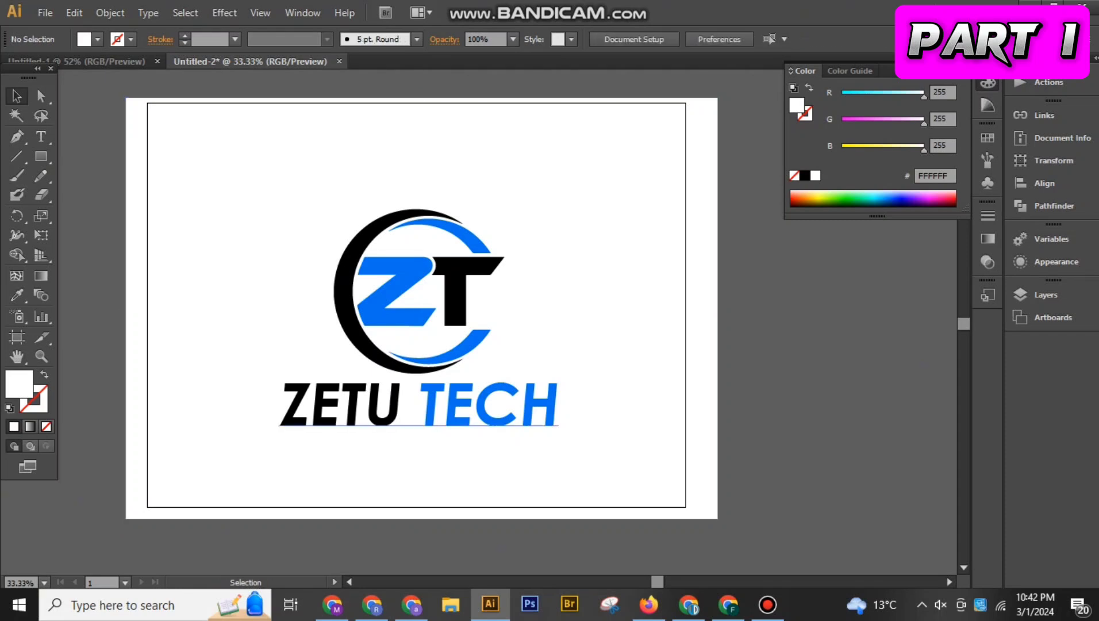
Expand the ZETU TECH text into shapes with both Object and Fill included
{"action": "left_click", "coordinate": [381, 409]}
{"action": "left_click", "coordinate": [110, 13]}
{"action": "left_click", "coordinate": [137, 185]}
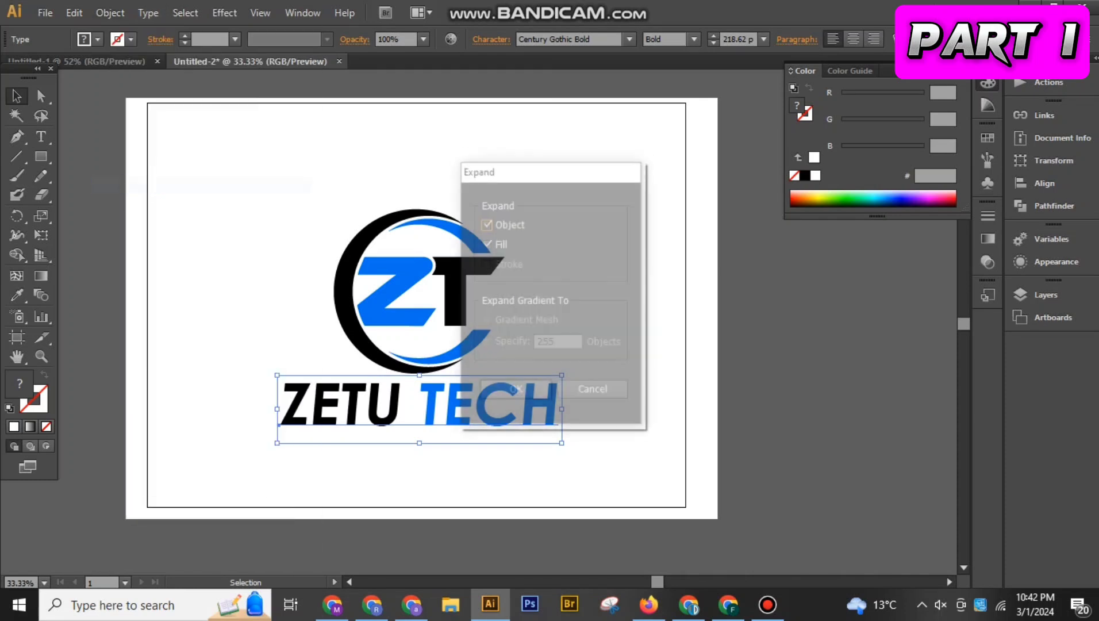
{"action": "left_click", "coordinate": [515, 391]}
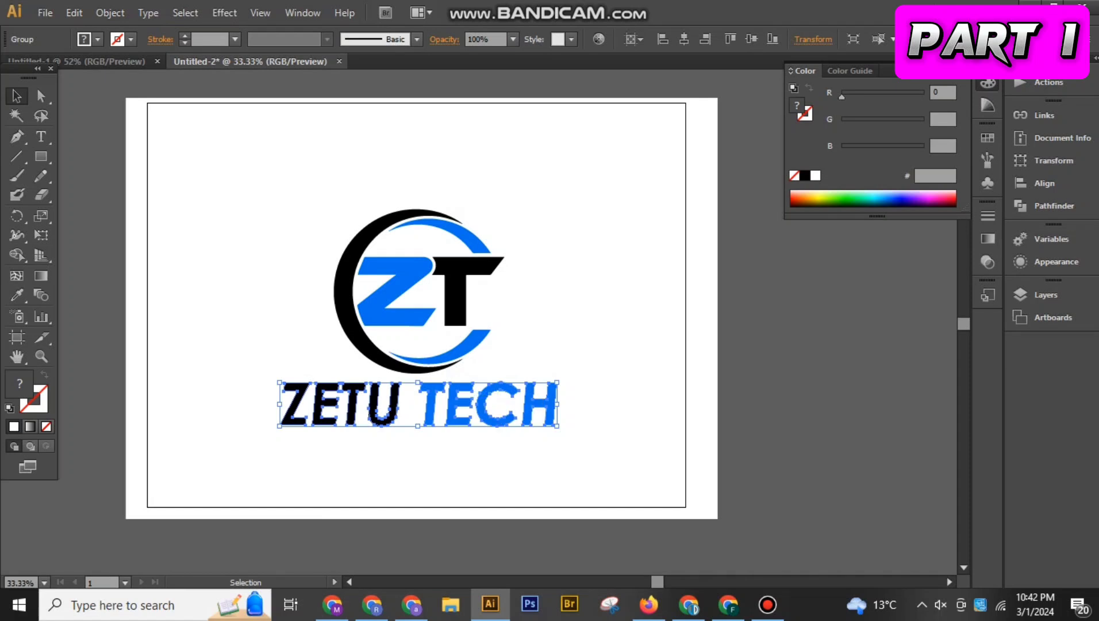
Isolate the expanded lettering and move all the letters of TECH closer to ZETU to narrow the word gap
{"action": "double_click", "coordinate": [430, 397]}
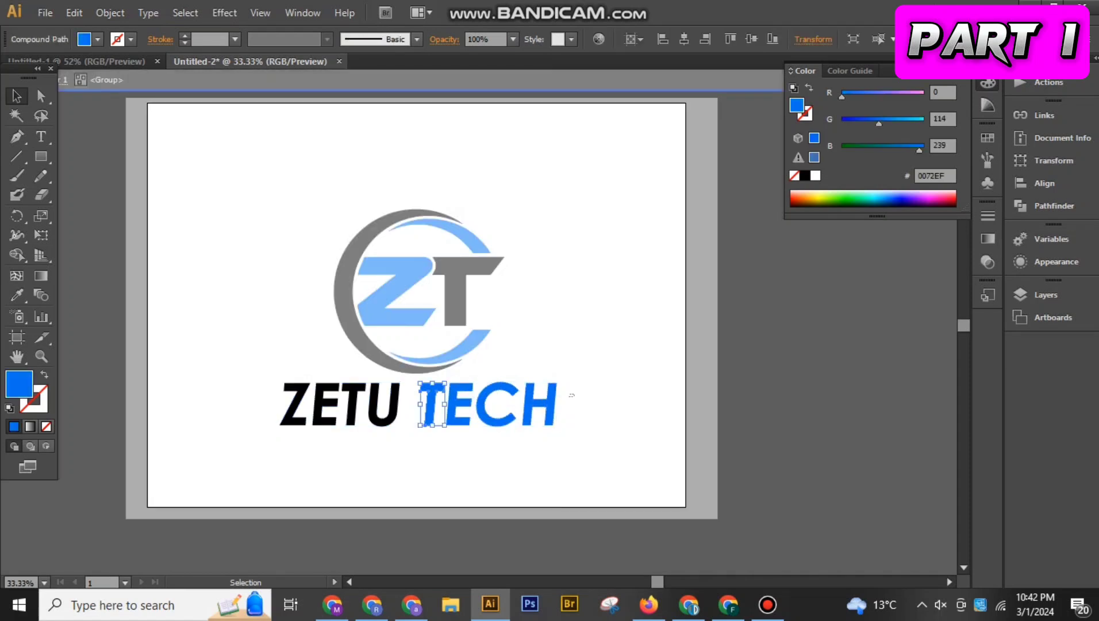
{"action": "left_click_drag", "start_coordinate": [436, 413], "coordinate": [431, 412]}
{"action": "key", "text": "shift+Left"}
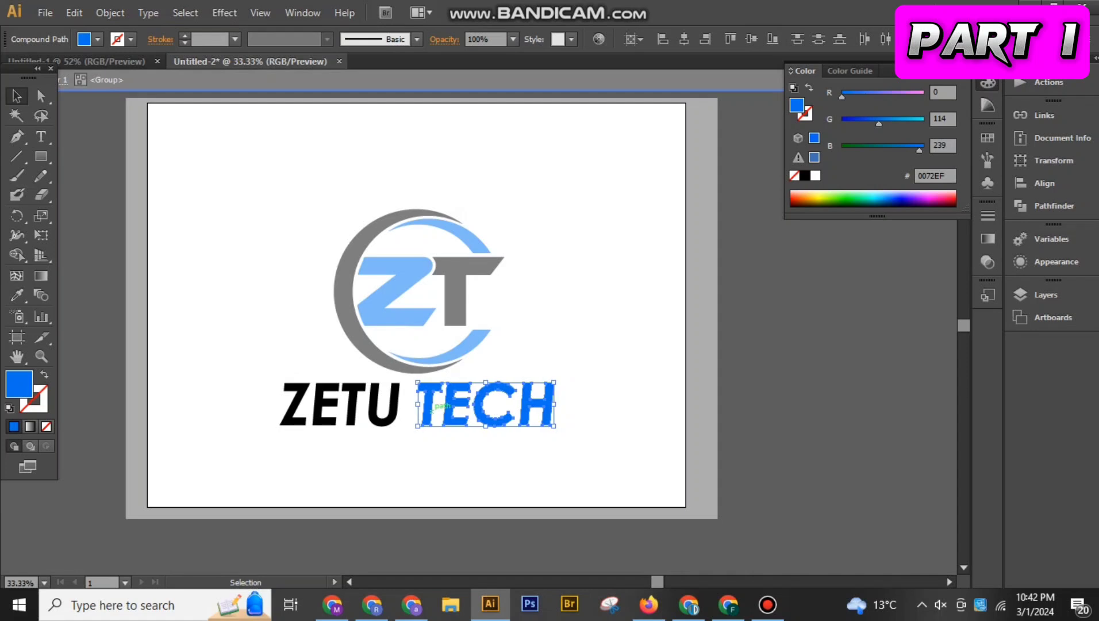
{"action": "key", "text": "shift+Left"}
{"action": "key", "text": "shift+Left"}
{"action": "key", "text": "shift+Left"}
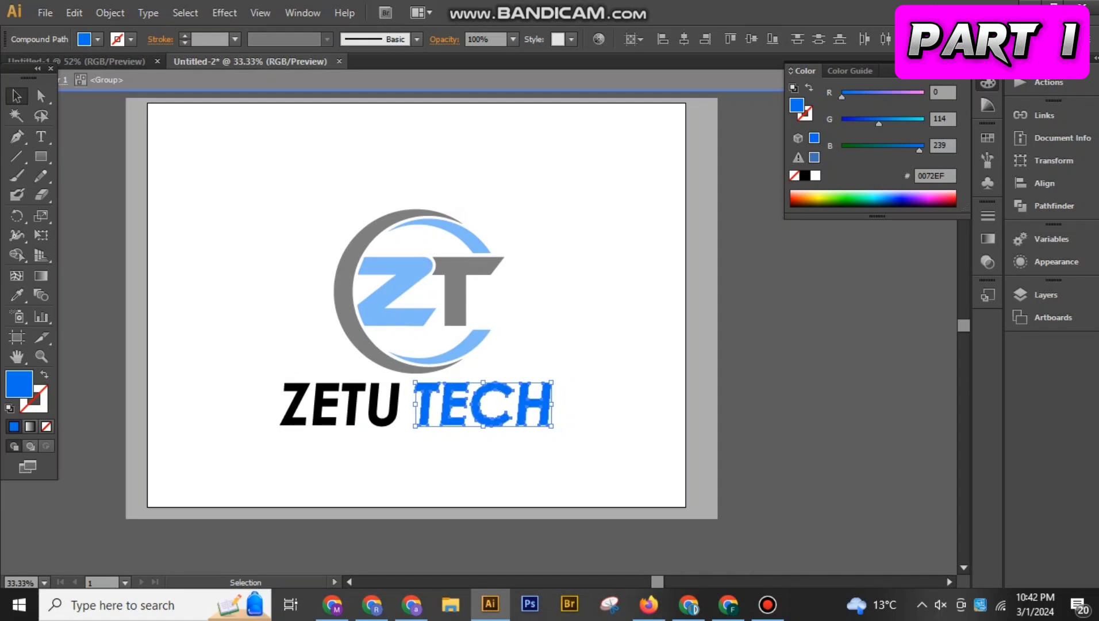
{"action": "key", "text": "shift+Right"}
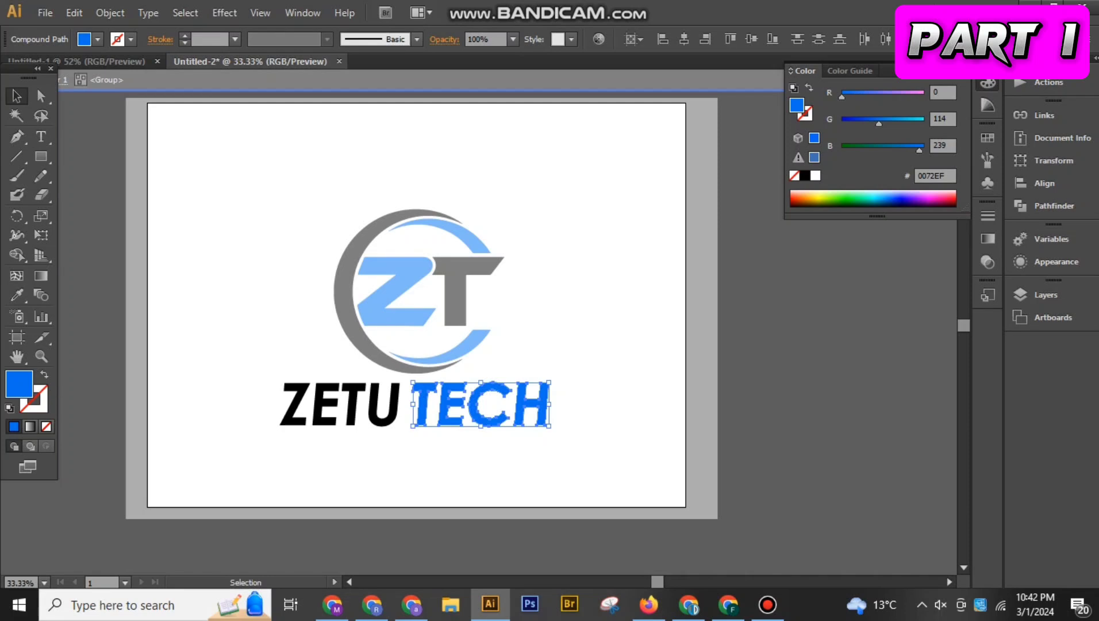
{"action": "key", "text": "Escape"}
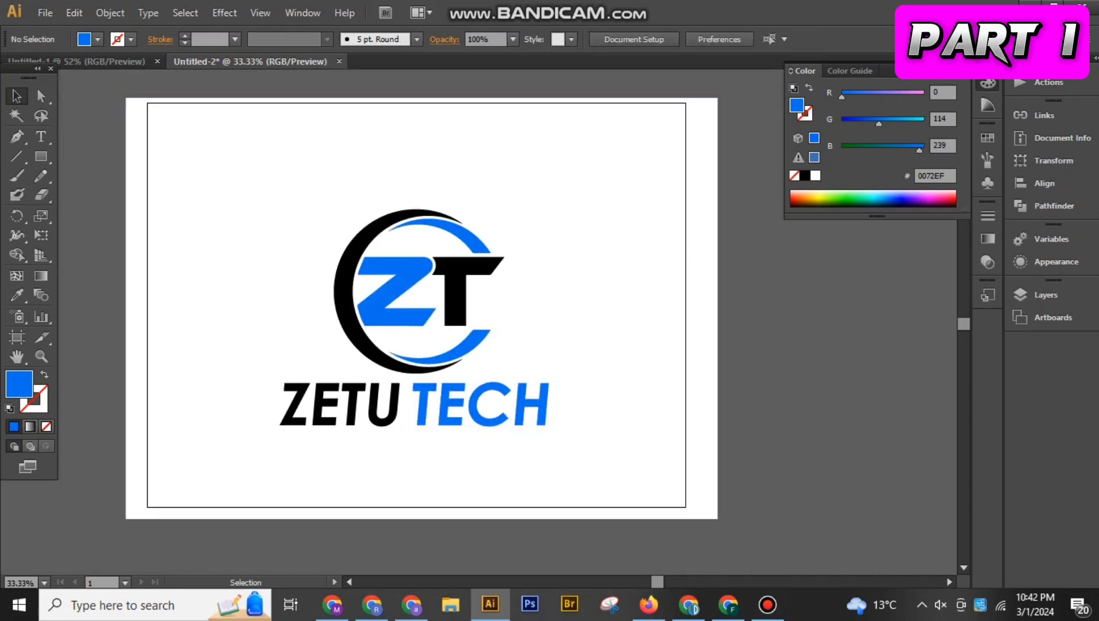
Nudge the ZETU TECH lettering rightward to centre it beneath the emblem, and select the lettering and emblem together
{"action": "left_click", "coordinate": [470, 402]}
{"action": "key", "text": "Right"}
{"action": "key", "text": "Right"}
{"action": "key", "text": "Right"}
{"action": "key", "text": "Right"}
{"action": "key", "text": "Right"}
{"action": "key", "text": "Right"}
{"action": "key", "text": "Right"}
{"action": "key", "text": "Right"}
{"action": "key", "text": "Right"}
{"action": "key", "text": "Right"}
{"action": "key", "text": "Right"}
{"action": "key", "text": "Right"}
{"action": "key", "text": "Right"}
{"action": "key", "text": "Right"}
{"action": "key", "text": "Right"}
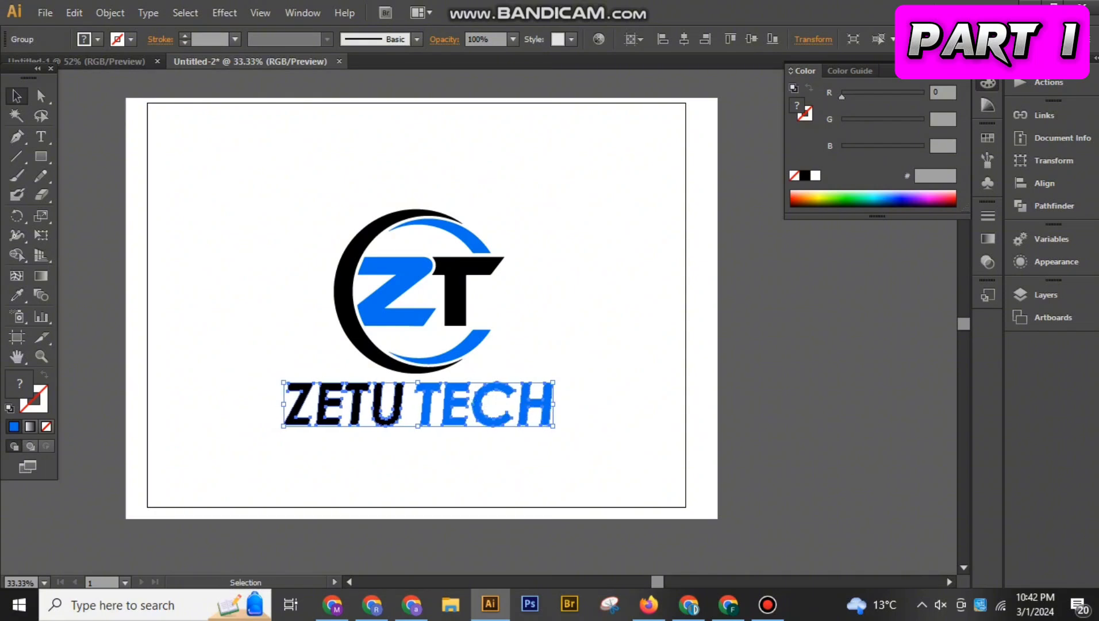
{"action": "left_click", "coordinate": [566, 310]}
{"action": "left_click", "coordinate": [394, 221]}
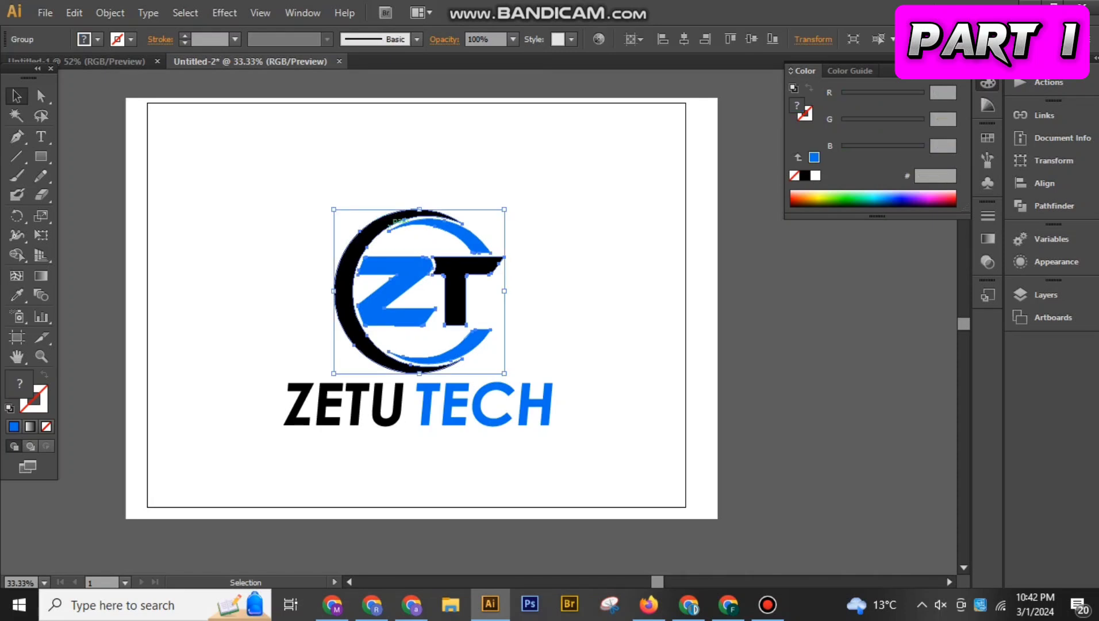
{"action": "left_click", "coordinate": [491, 413]}
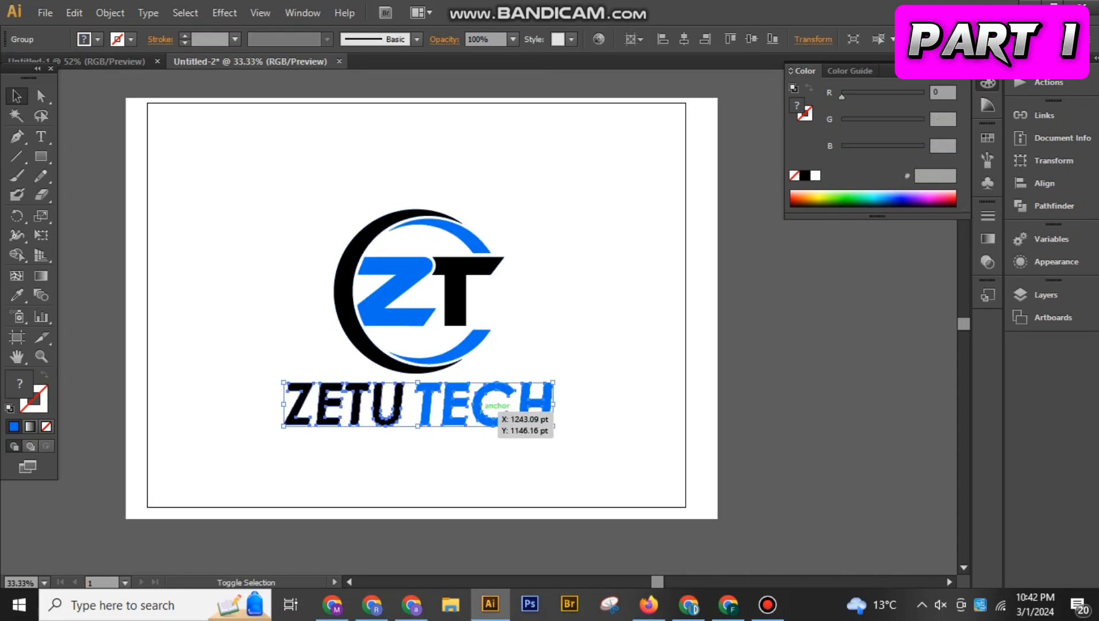
{"action": "left_click_drag", "start_coordinate": [268, 153], "coordinate": [579, 436]}
{"action": "key", "text": "a"}
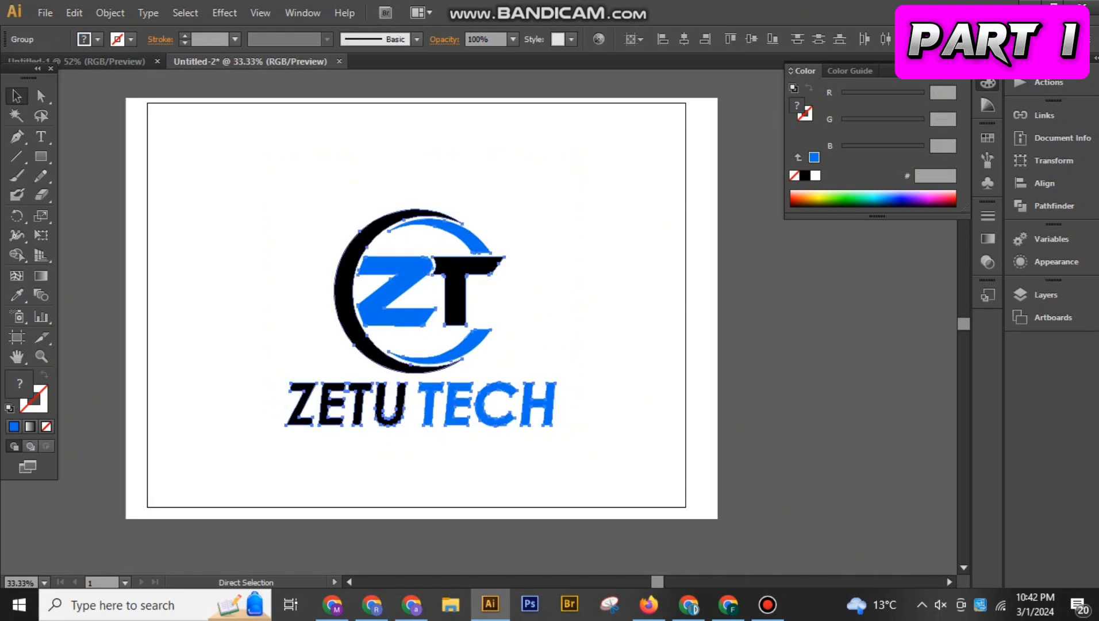
Save the document as an Adobe Illustrator file named "zetu tech" on drive D with the default options
{"action": "key", "text": "ctrl+s"}
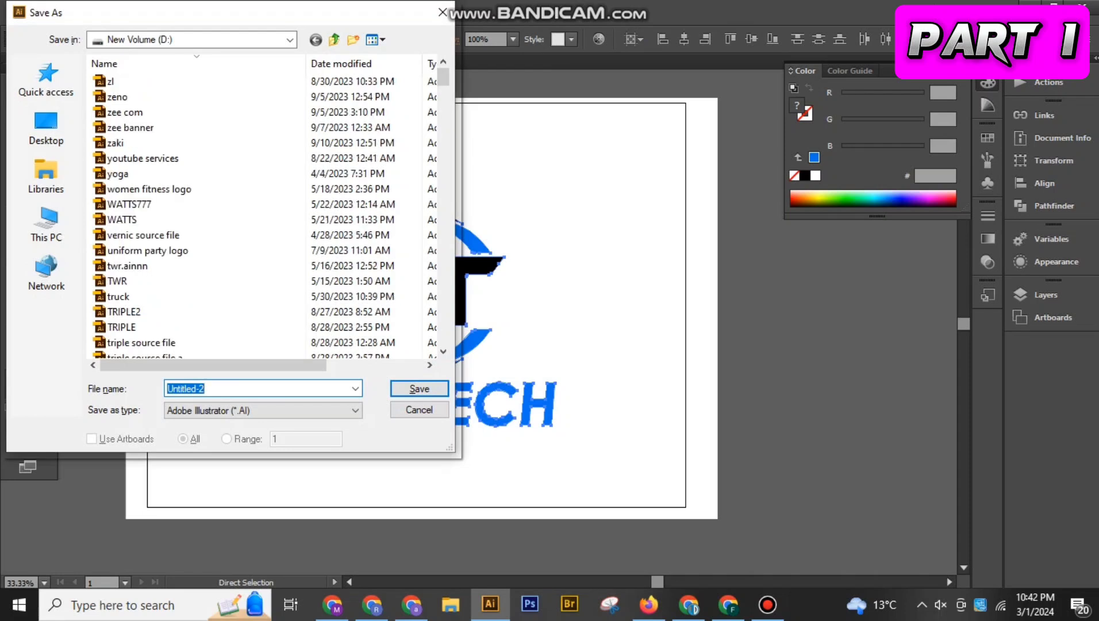
{"action": "type", "text": "zetu tech"}
{"action": "key", "text": "Return"}
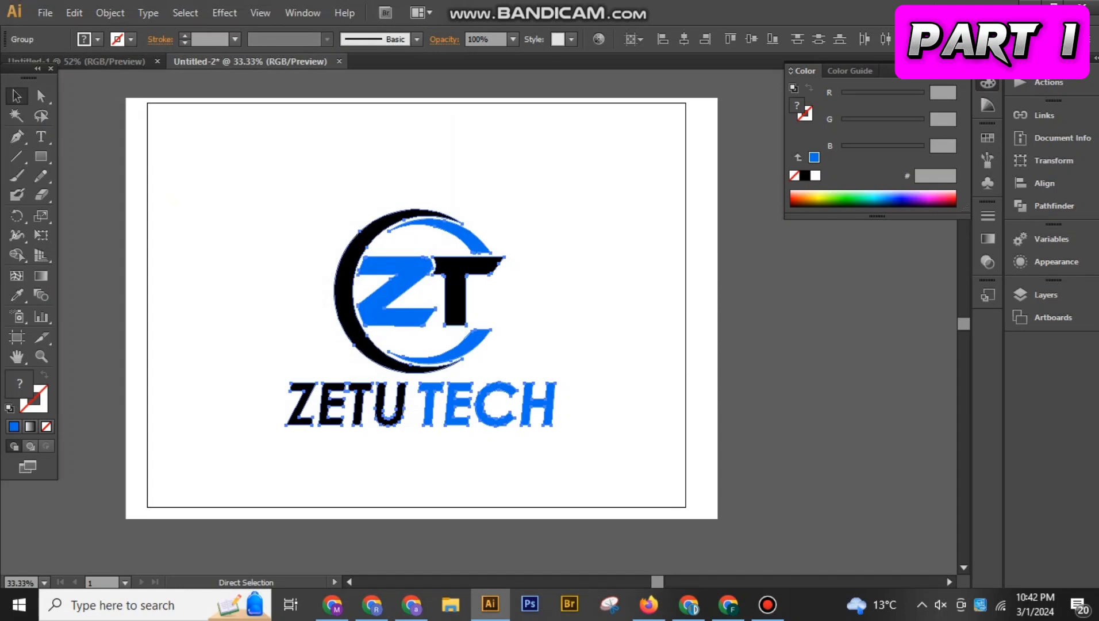
{"action": "key", "text": "Return"}
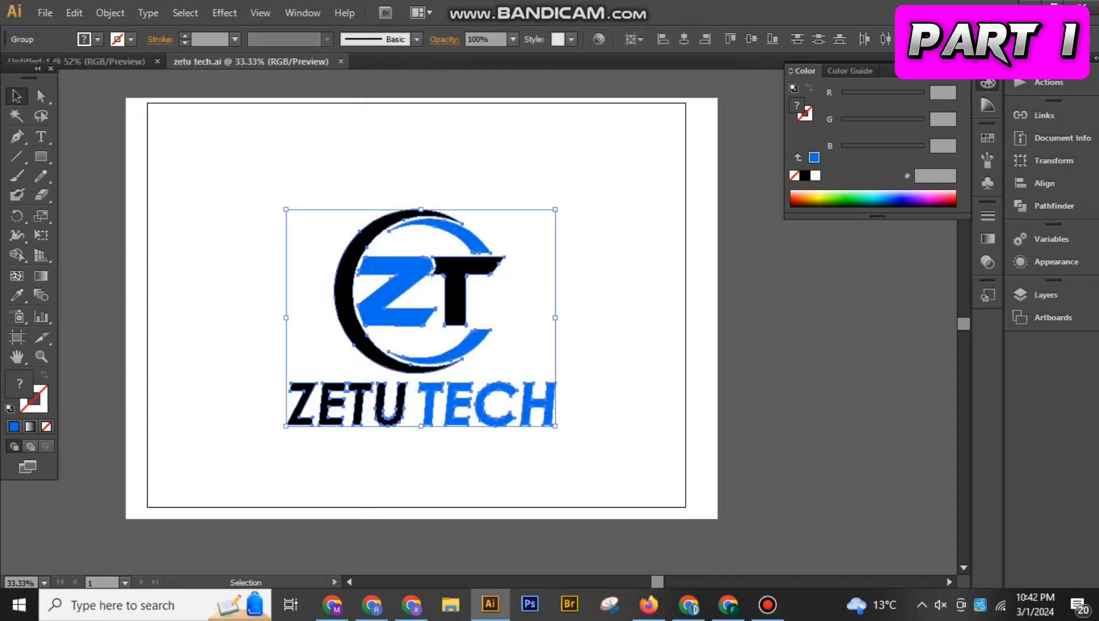
Export the logo for web as a High JPEG at 60% quality and 2000 × 1500 px, checking the preview first
{"action": "left_click", "coordinate": [45, 13]}
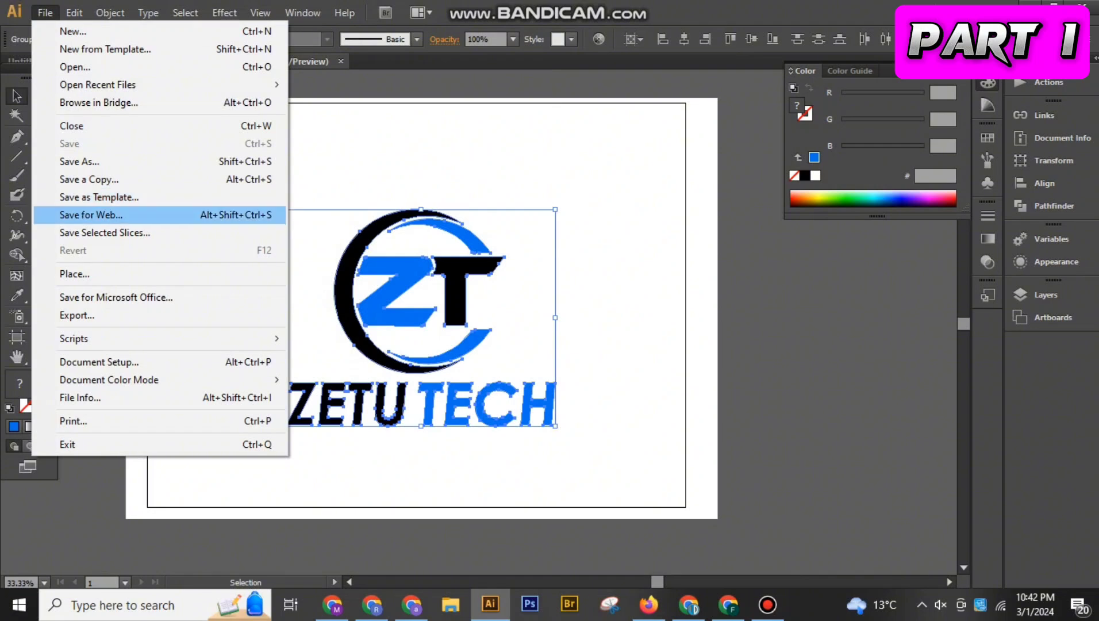
{"action": "left_click", "coordinate": [92, 214]}
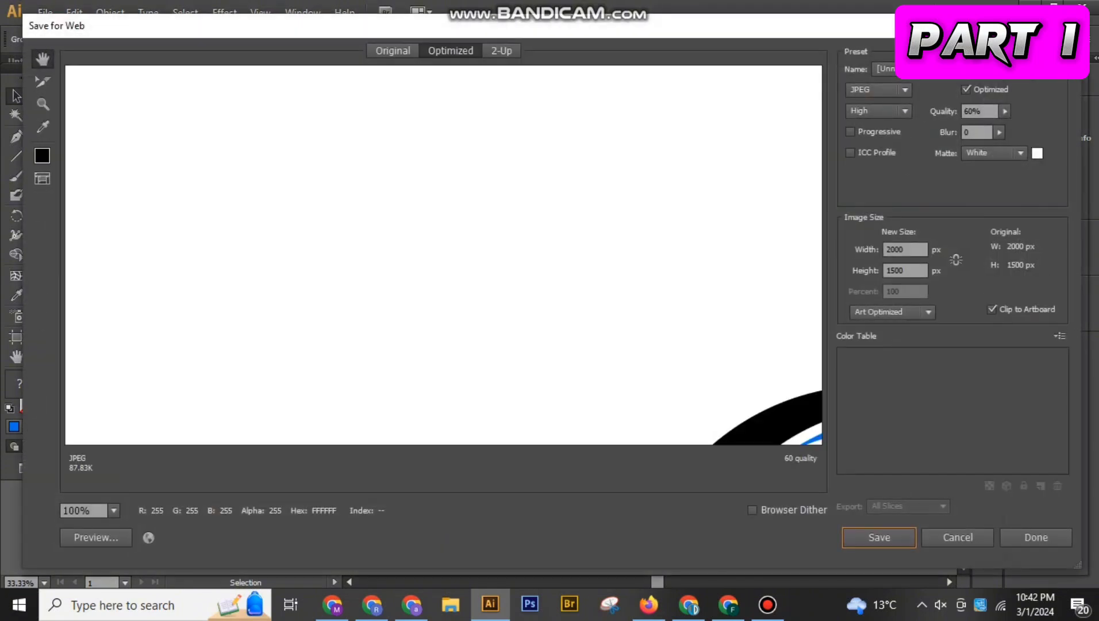
{"action": "left_click_drag", "start_coordinate": [603, 397], "coordinate": [409, 101]}
{"action": "left_click_drag", "start_coordinate": [575, 426], "coordinate": [406, 46]}
{"action": "left_click", "coordinate": [879, 536]}
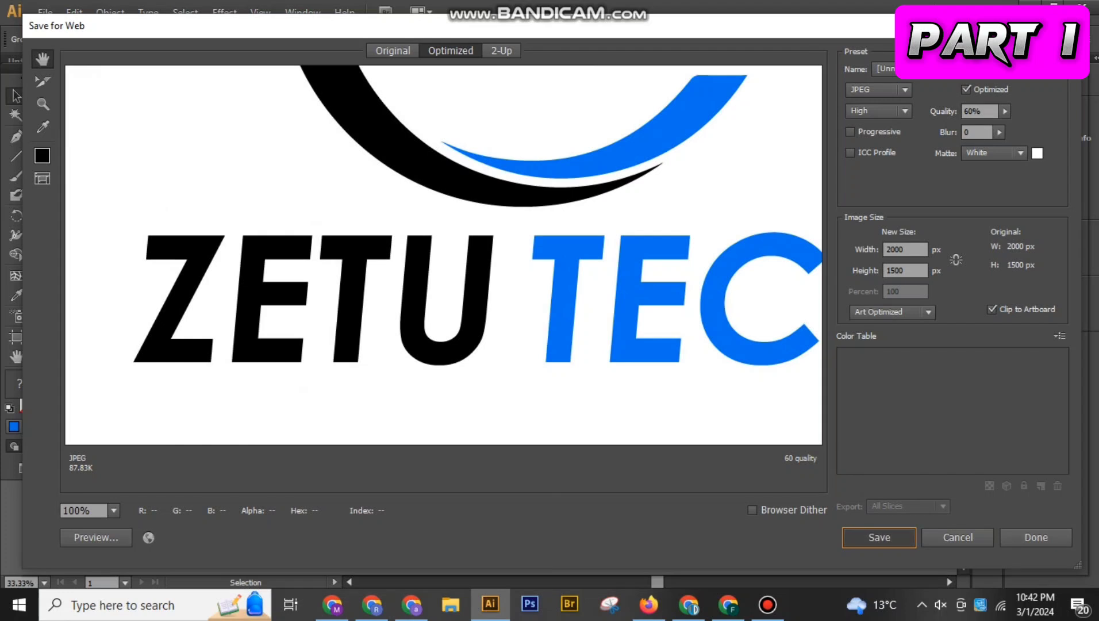